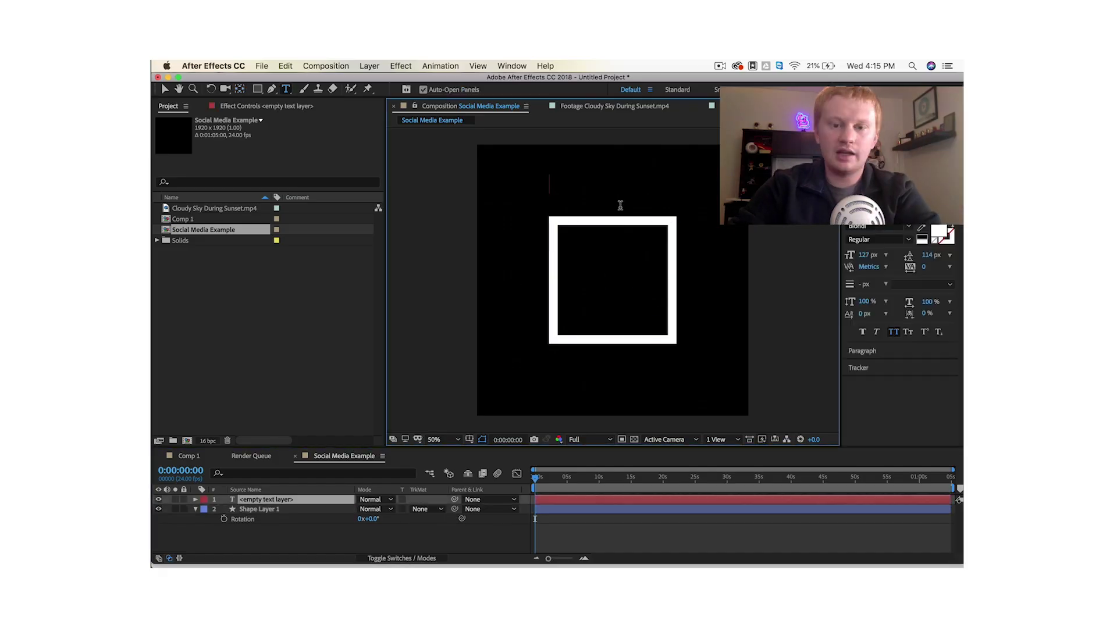
# Reveal Main Square's Rotation keyframes alongside its Scale keyframes in the finished comp.
pyautogui.hotkey('shift', 'r')
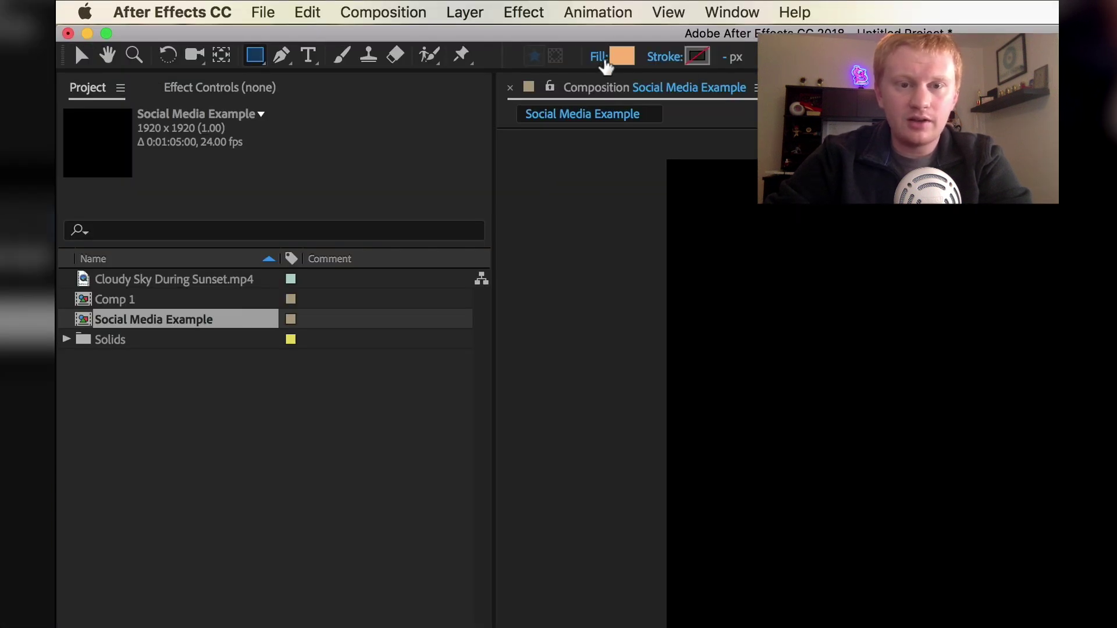
# Set new shapes to no fill with a white (FFFFFF) 61 px outline, then draw a square.
pyautogui.click(598, 58)
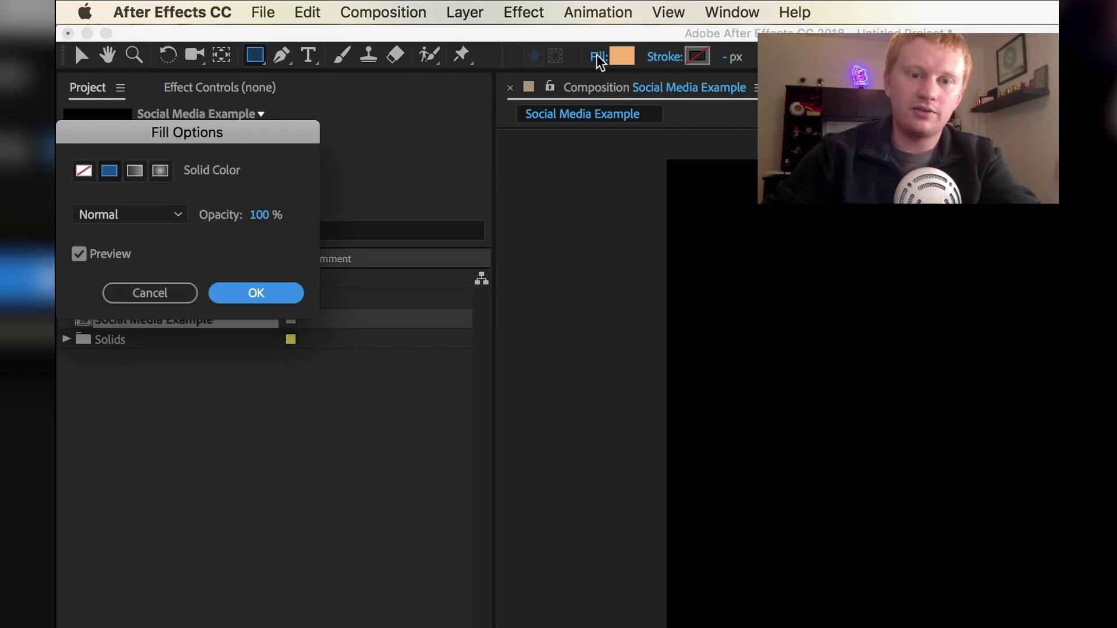
pyautogui.click(83, 171)
pyautogui.click(241, 294)
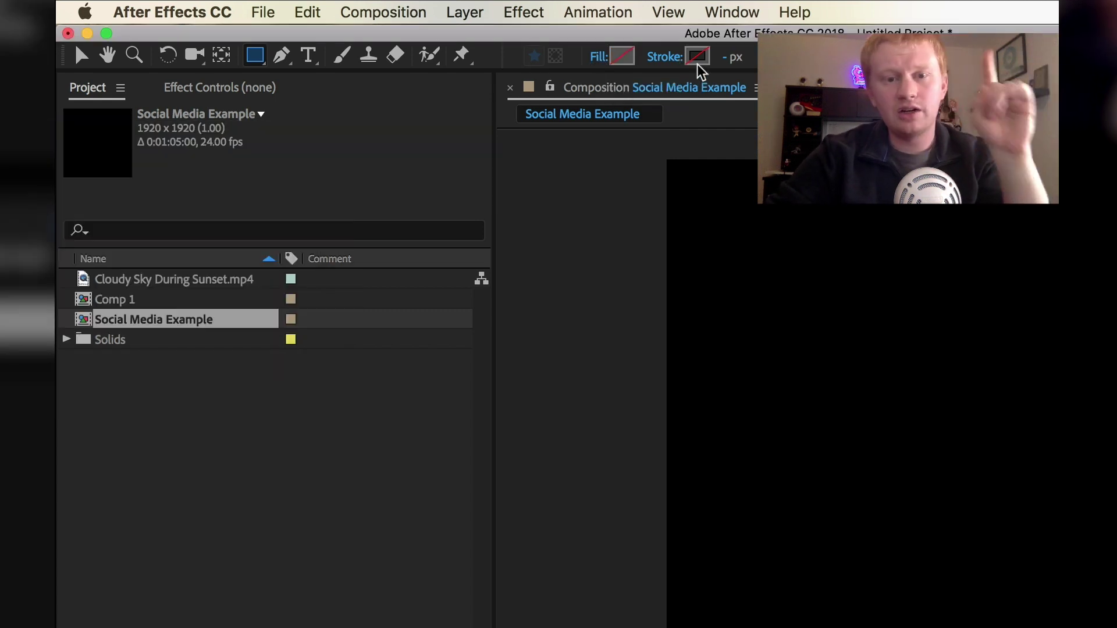
pyautogui.click(698, 58)
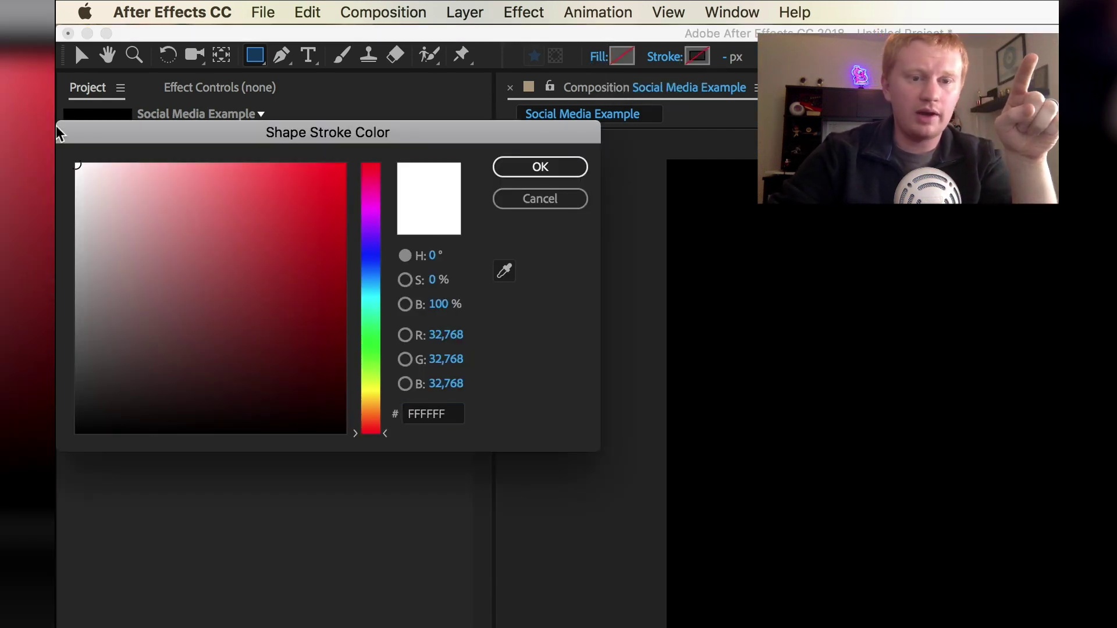
pyautogui.press('Return')
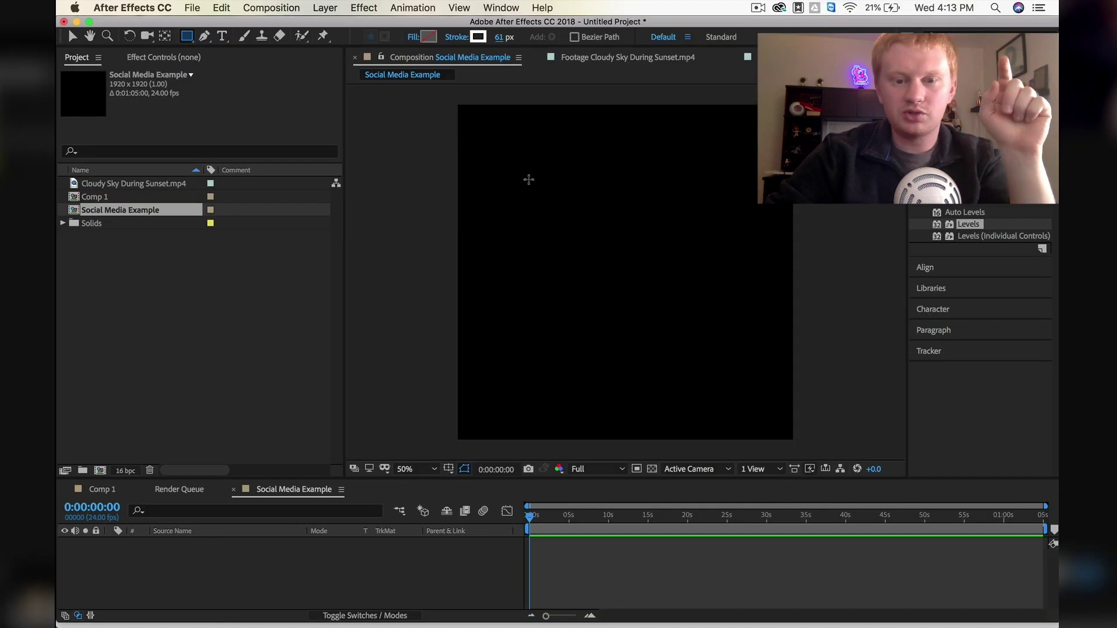
pyautogui.moveTo(527, 180)
pyautogui.mouseDown()
pyautogui.moveTo(718, 343)
pyautogui.moveTo(718, 304)
pyautogui.moveTo(748, 336)
pyautogui.moveTo(754, 325)
pyautogui.moveTo(686, 330)
pyautogui.mouseUp()
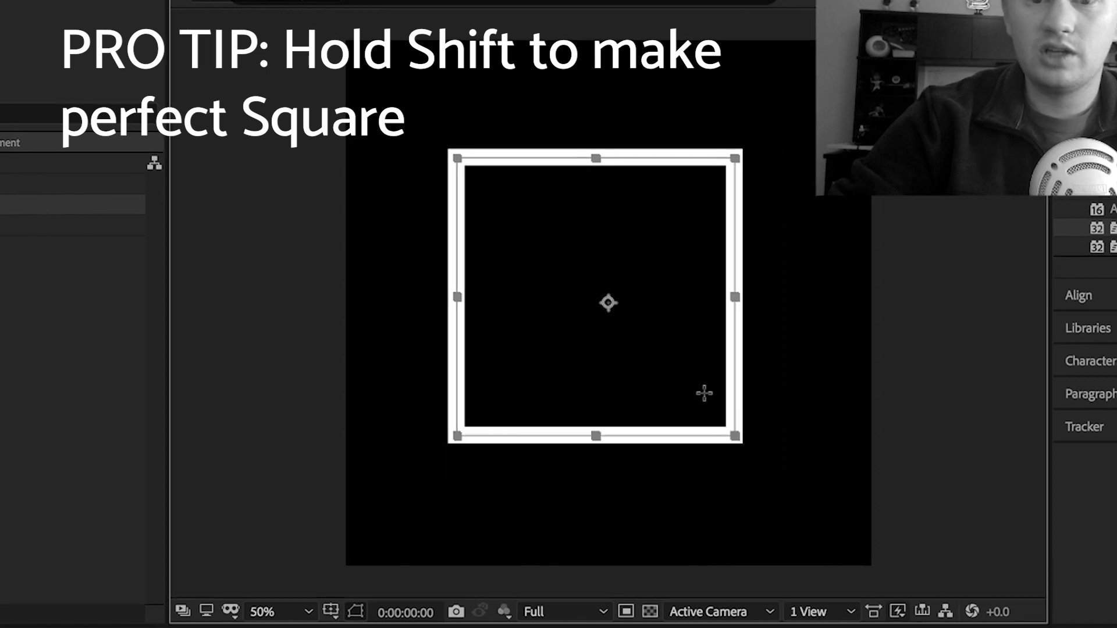
# Resize the square slightly smaller and align it to the horizontal and vertical centre.
pyautogui.moveTo(704, 393); pyautogui.dragTo(685, 345)
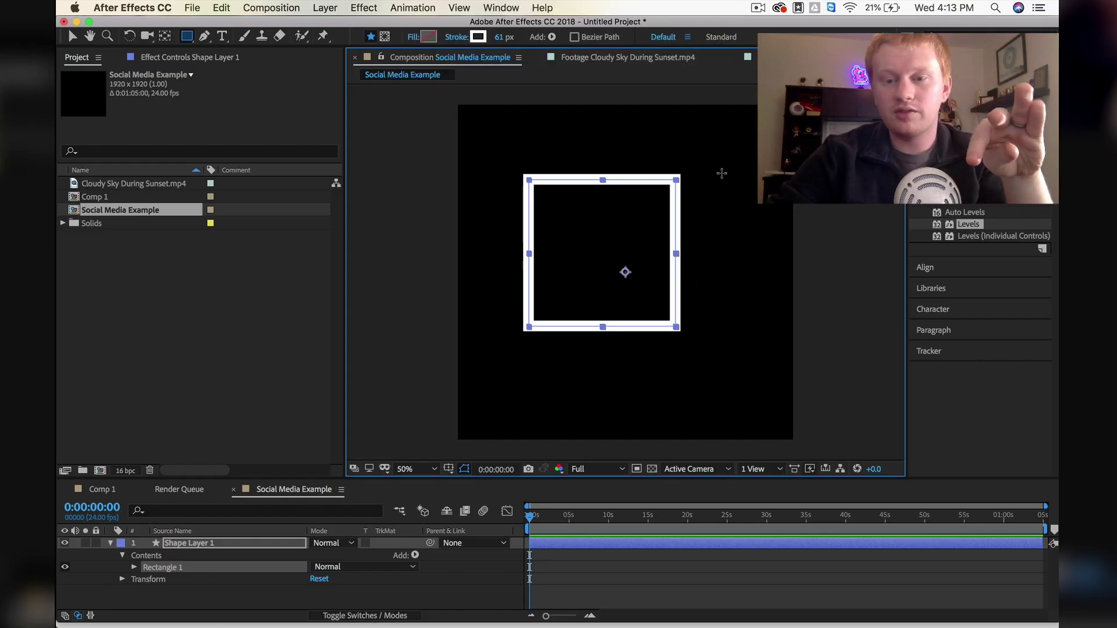
pyautogui.click(1005, 127)
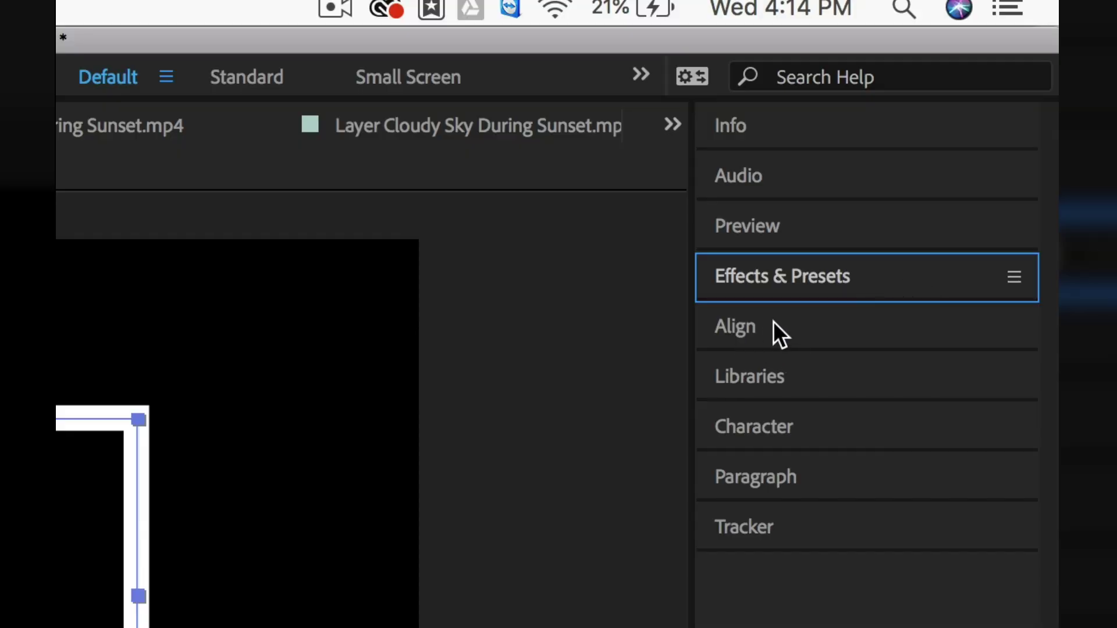
pyautogui.click(751, 330)
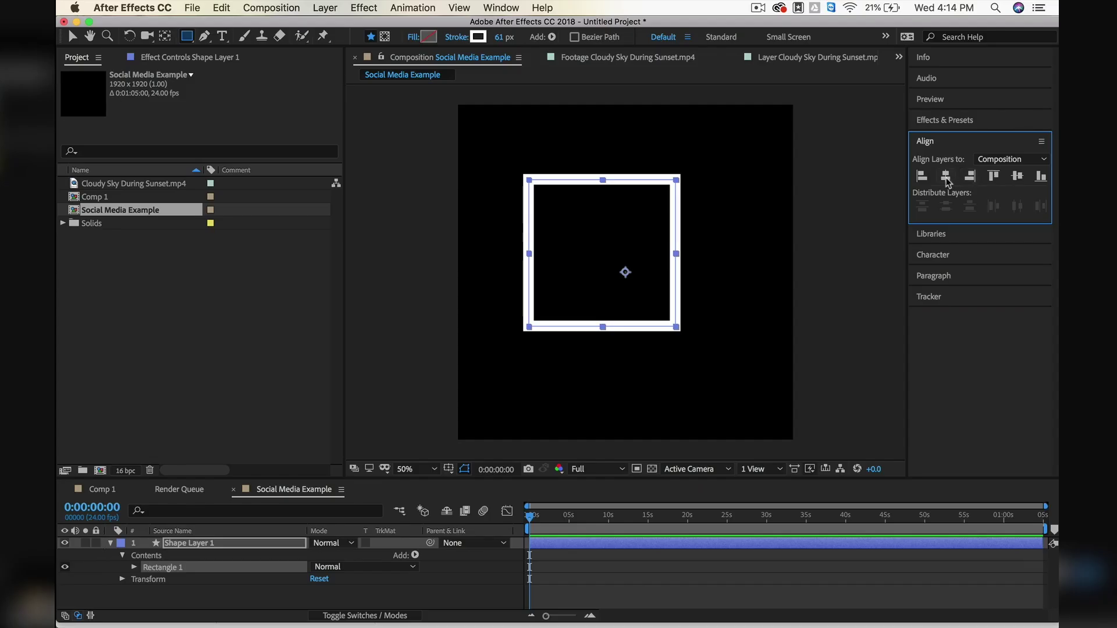
pyautogui.click(946, 177)
pyautogui.click(1017, 178)
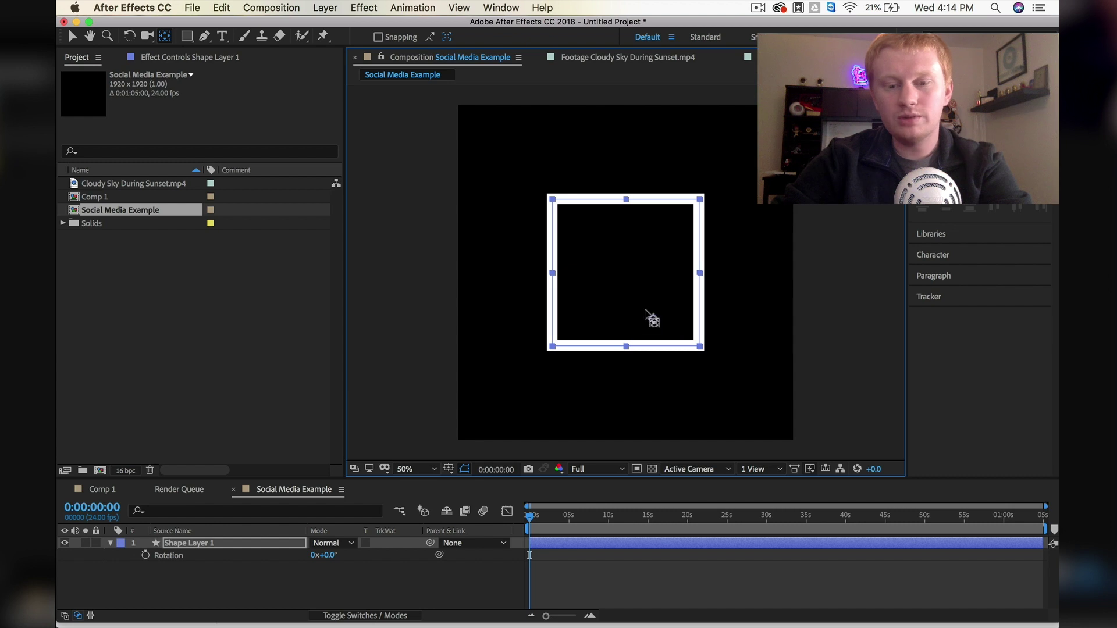
# Centre the square's anchor point and rotate the square to 42°.
pyautogui.press('super')
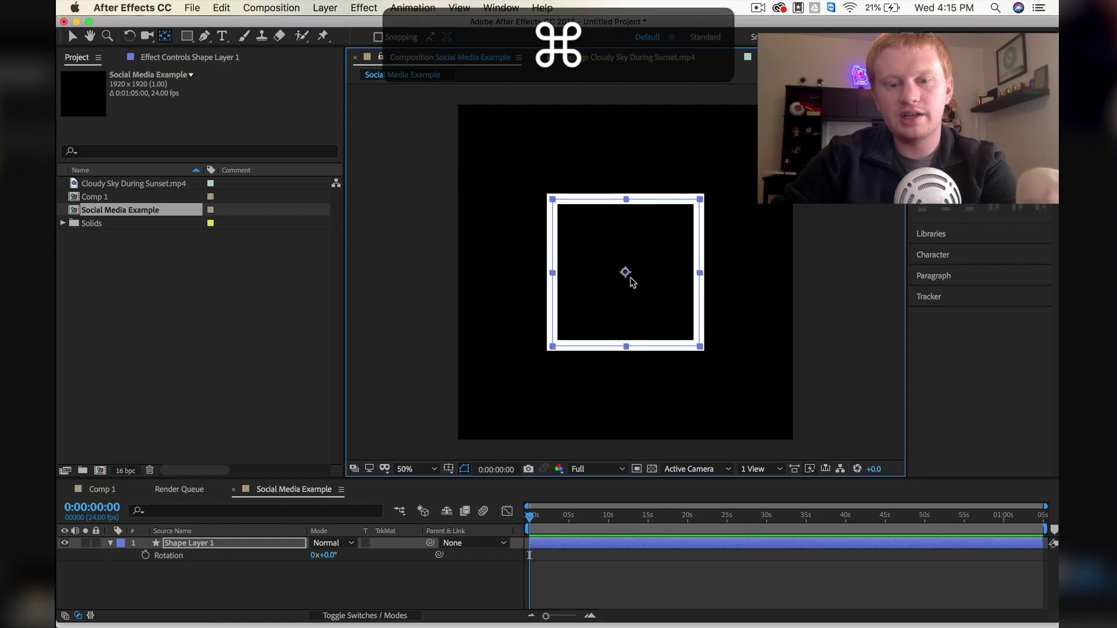
pyautogui.click(341, 560)
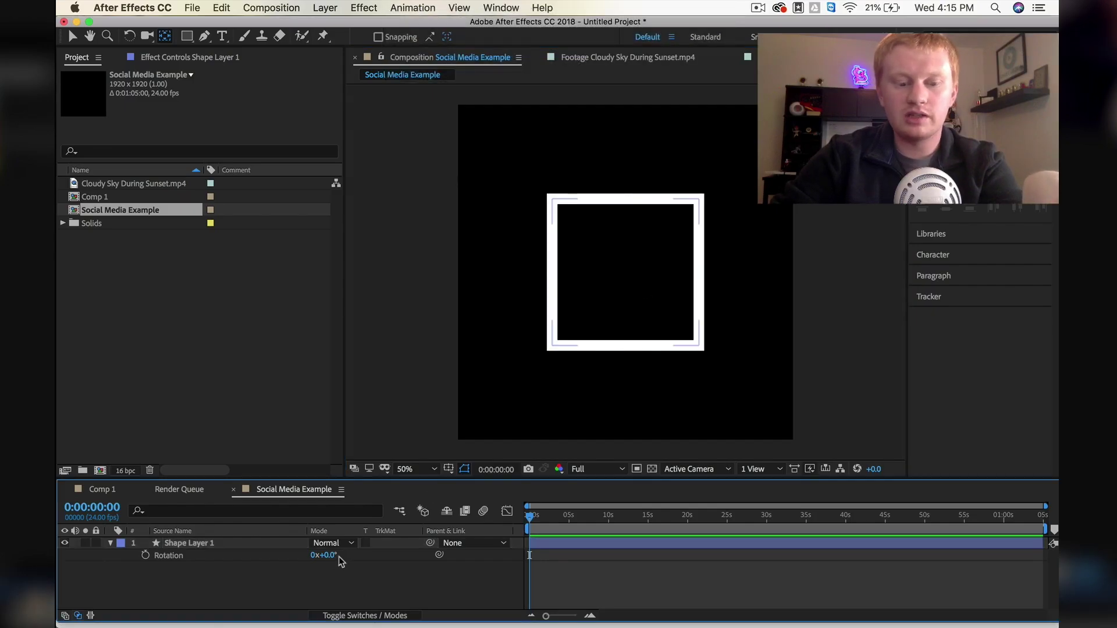
pyautogui.moveTo(328, 557); pyautogui.dragTo(419, 572)
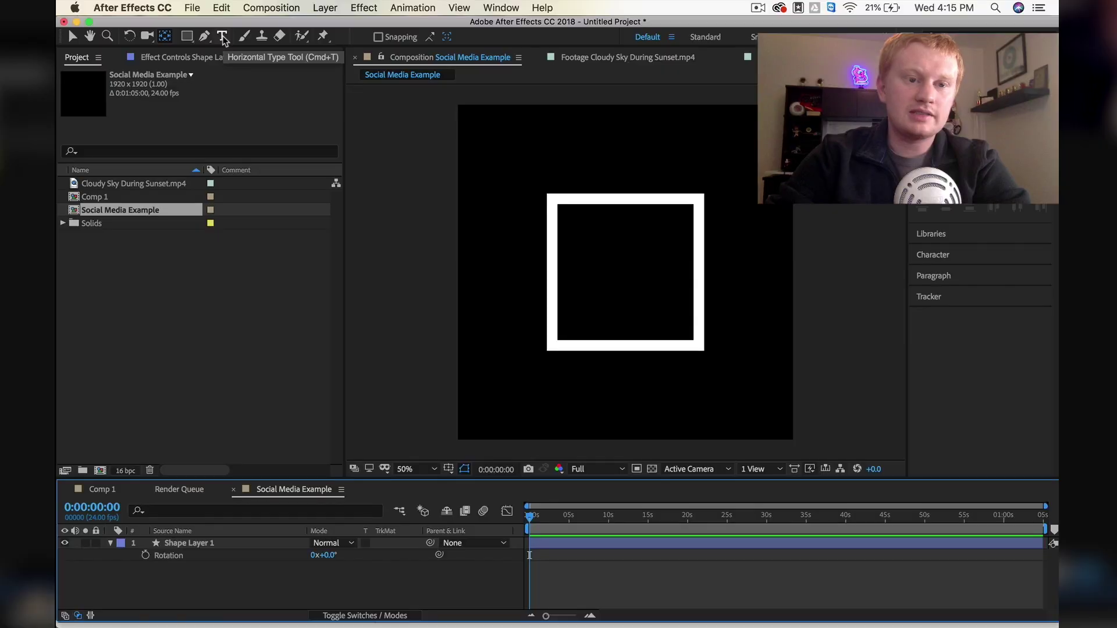
# Add a white 408 px '60' text layer centred inside the square.
pyautogui.press('super+t')
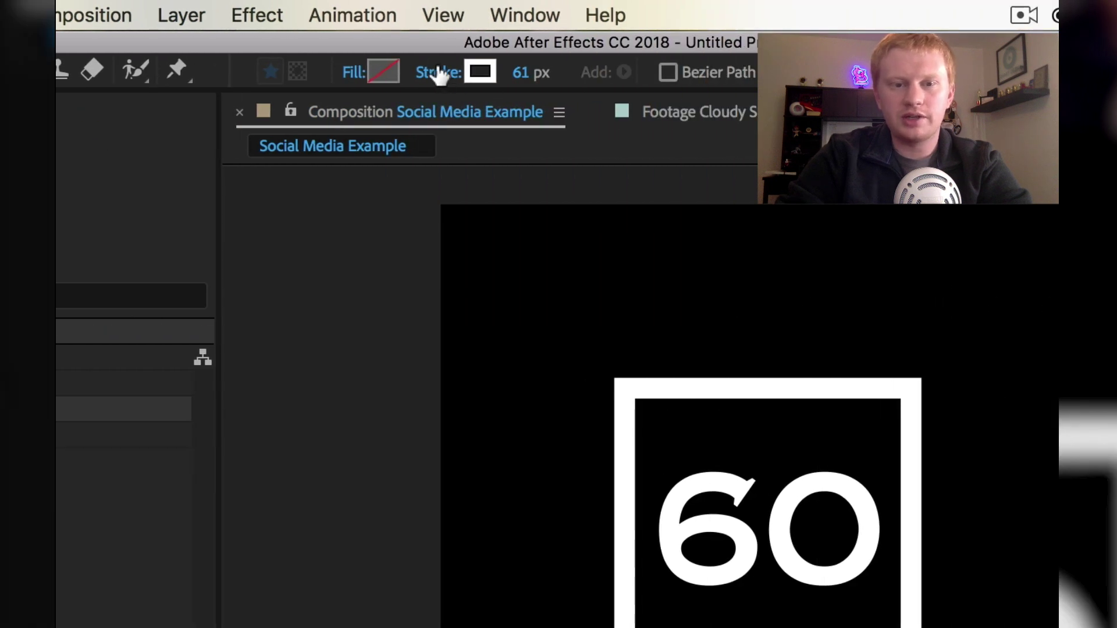
# Set new shapes to no outline with an orange fill.
pyautogui.click(439, 73)
pyautogui.click(91, 219)
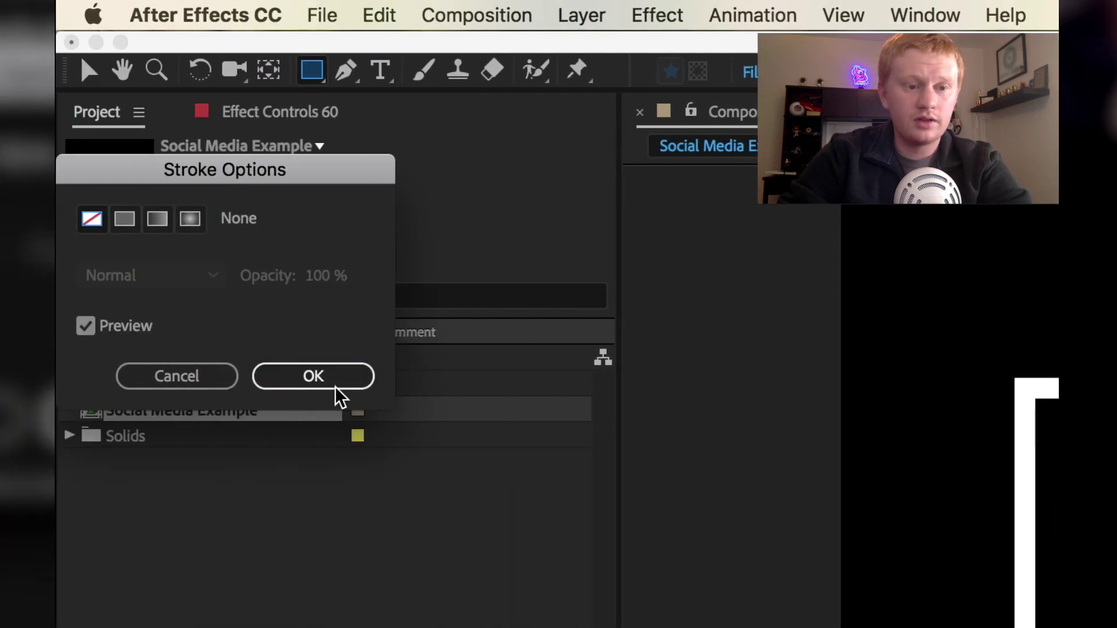
pyautogui.click(312, 377)
pyautogui.click(783, 72)
pyautogui.press('Return')
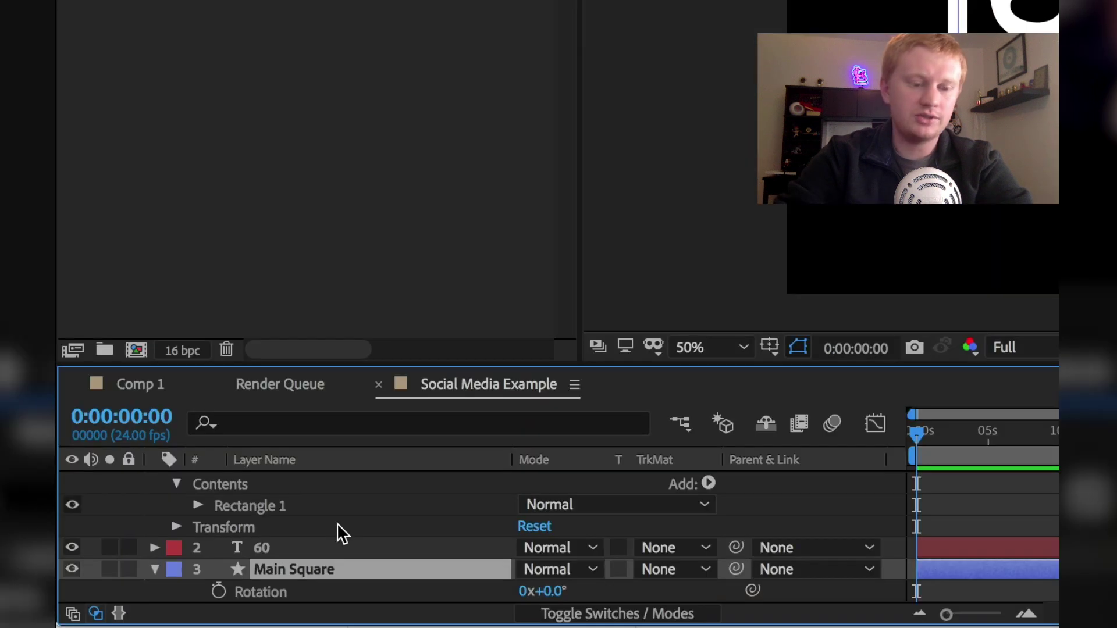
# Move the Timeline Bar layer beneath the Main Square layer.
pyautogui.scroll(2, 337, 531)
pyautogui.click(166, 481)
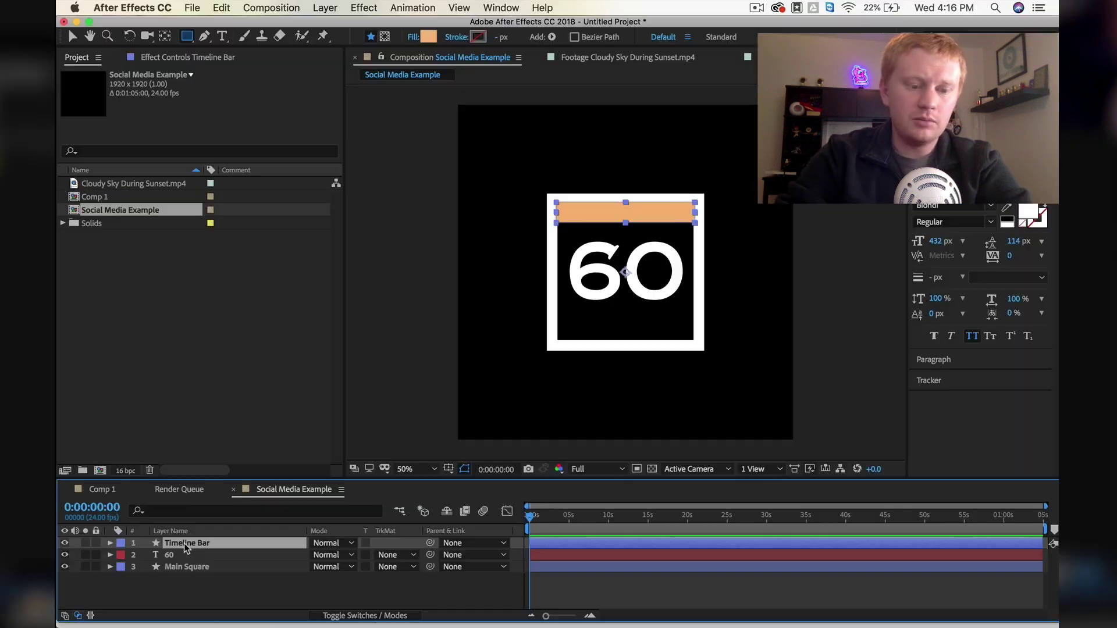
pyautogui.moveTo(245, 585); pyautogui.dragTo(244, 585)
pyautogui.click(244, 585)
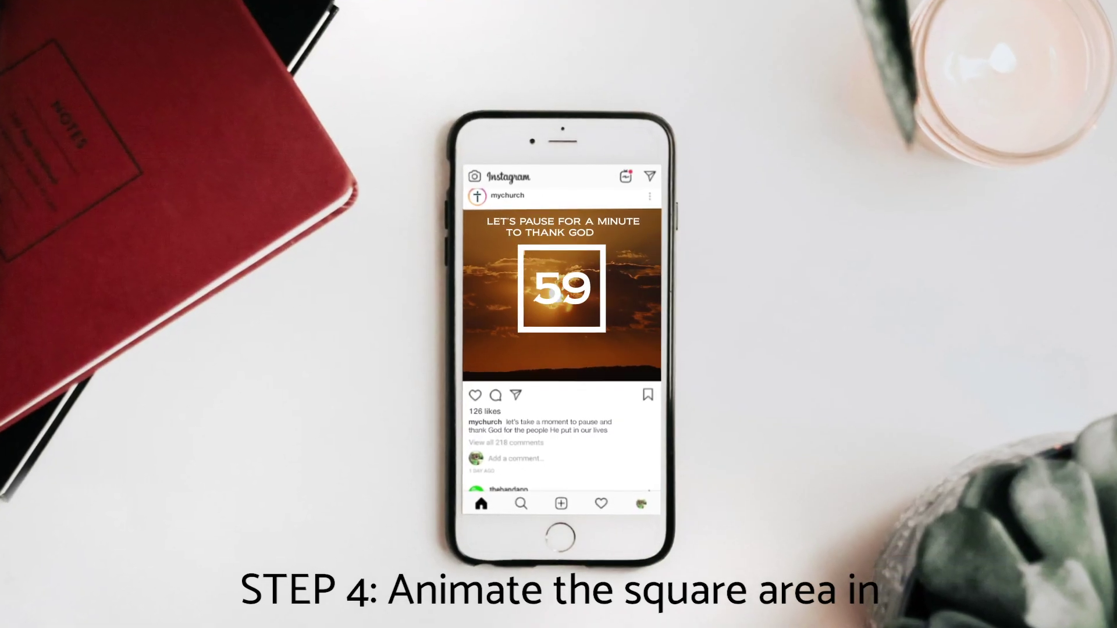
# Add Scale and Rotation keyframes on Main Square at the one-second mark.
pyautogui.click(192, 556)
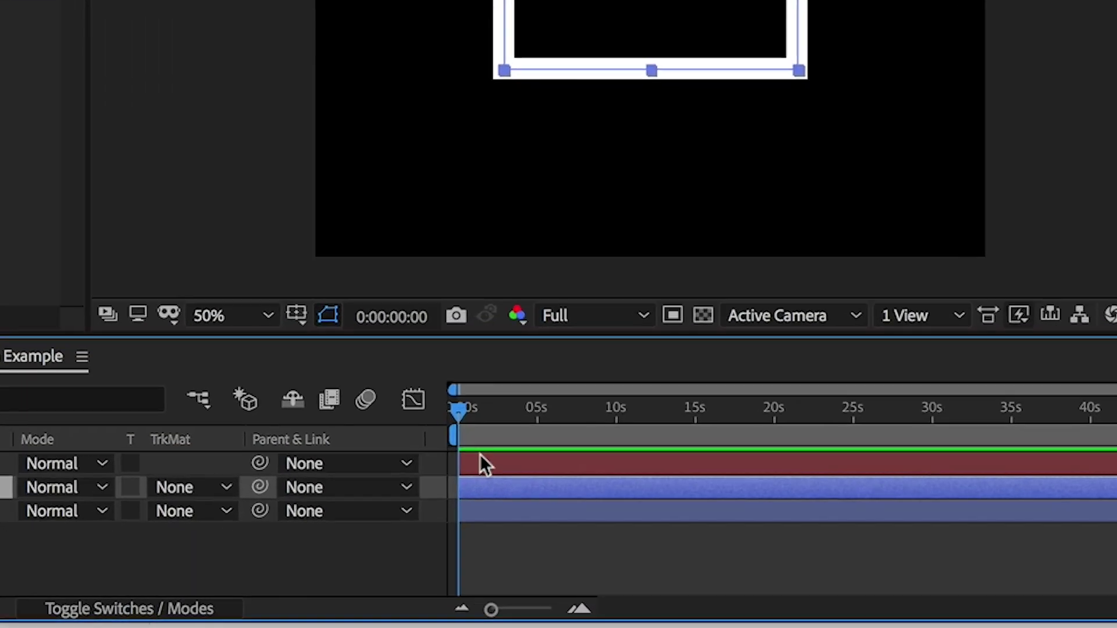
pyautogui.scroll(5, 540, 543)
pyautogui.hscroll(-5, 469, 442)
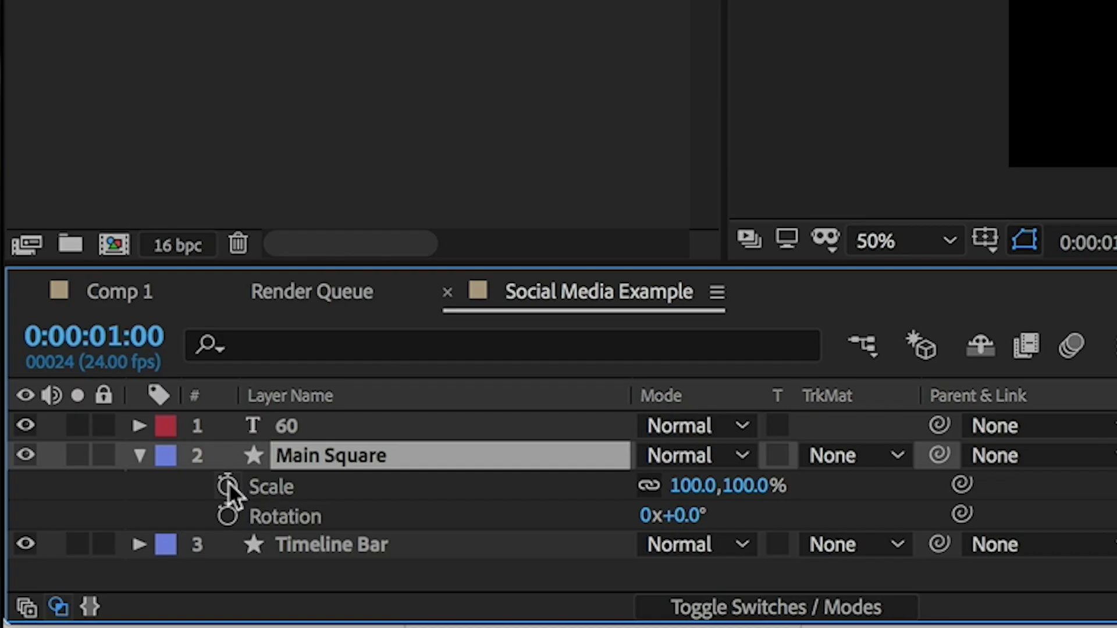
pyautogui.click(228, 485)
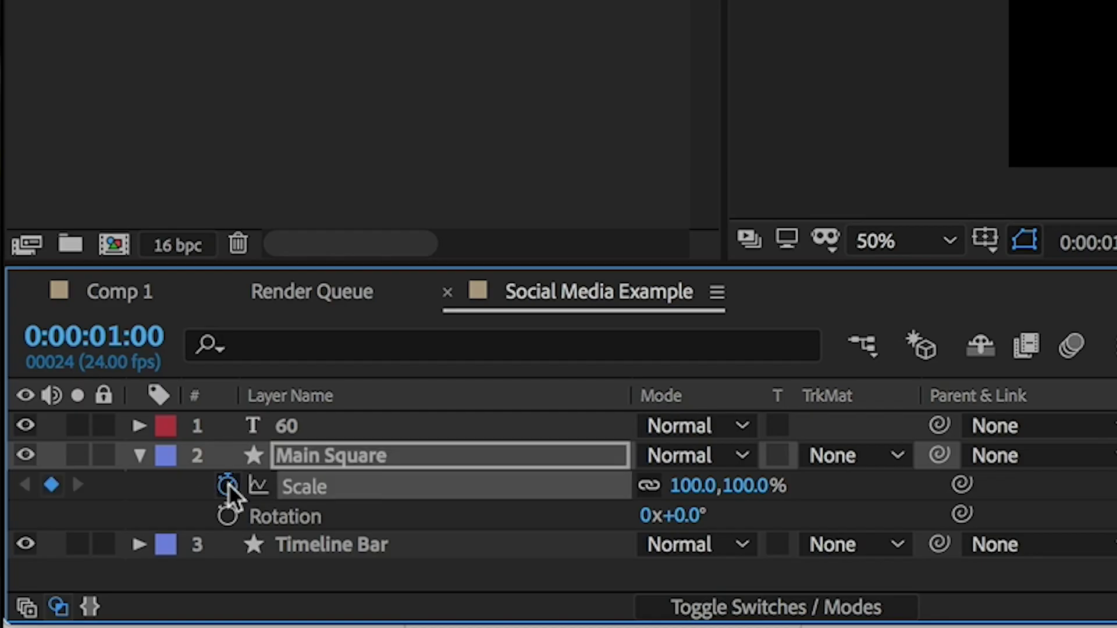
pyautogui.click(228, 515)
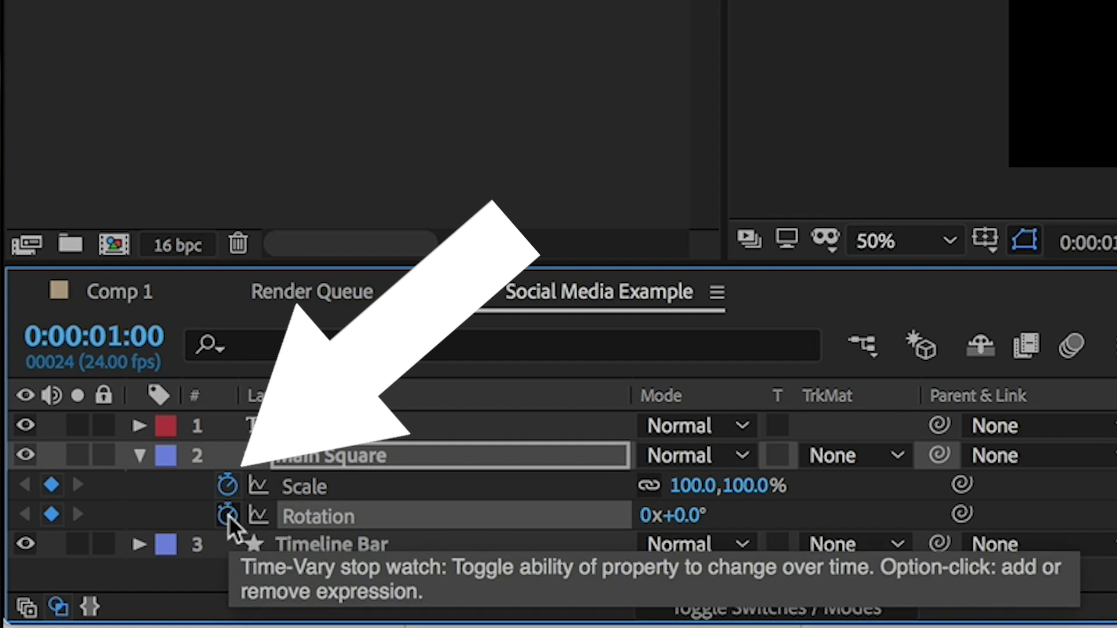
# At 0:00 set rotation to 15° and scale to 0; parent 60 and Timeline Bar to Main Square.
pyautogui.moveTo(325, 361); pyautogui.dragTo(257, 361)
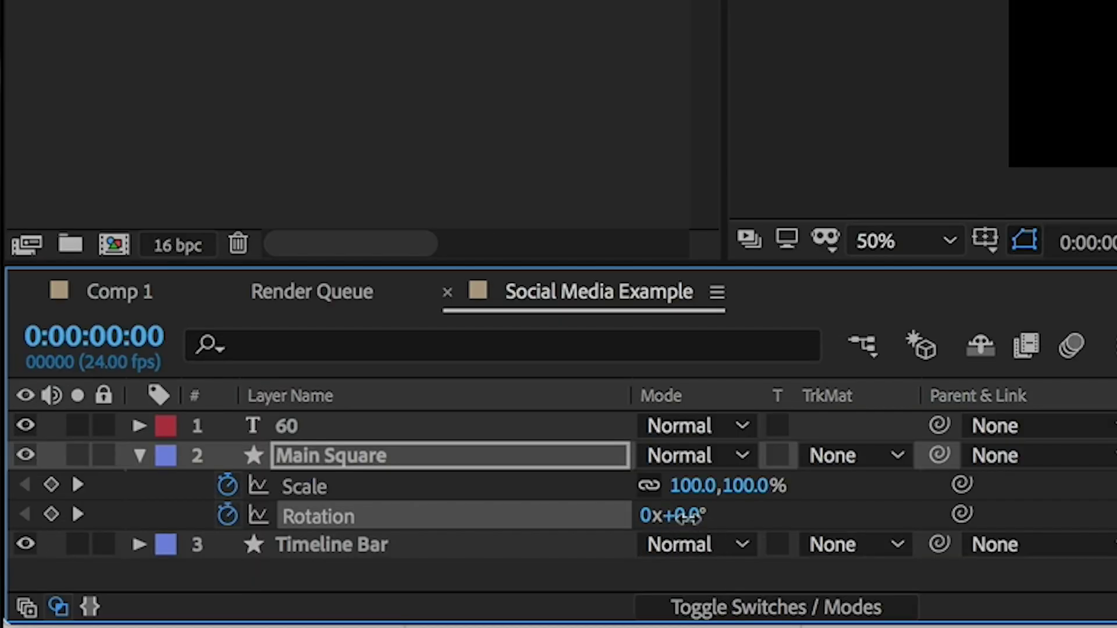
pyautogui.moveTo(686, 517); pyautogui.dragTo(611, 491)
pyautogui.click(689, 486)
pyautogui.write('0')
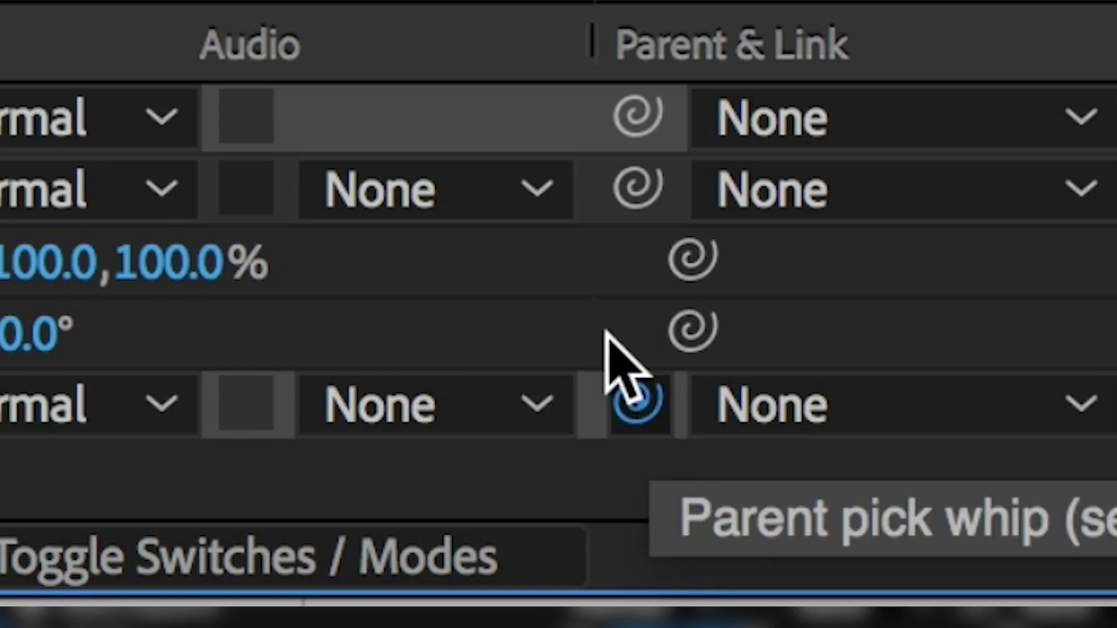
pyautogui.moveTo(454, 317); pyautogui.dragTo(367, 495)
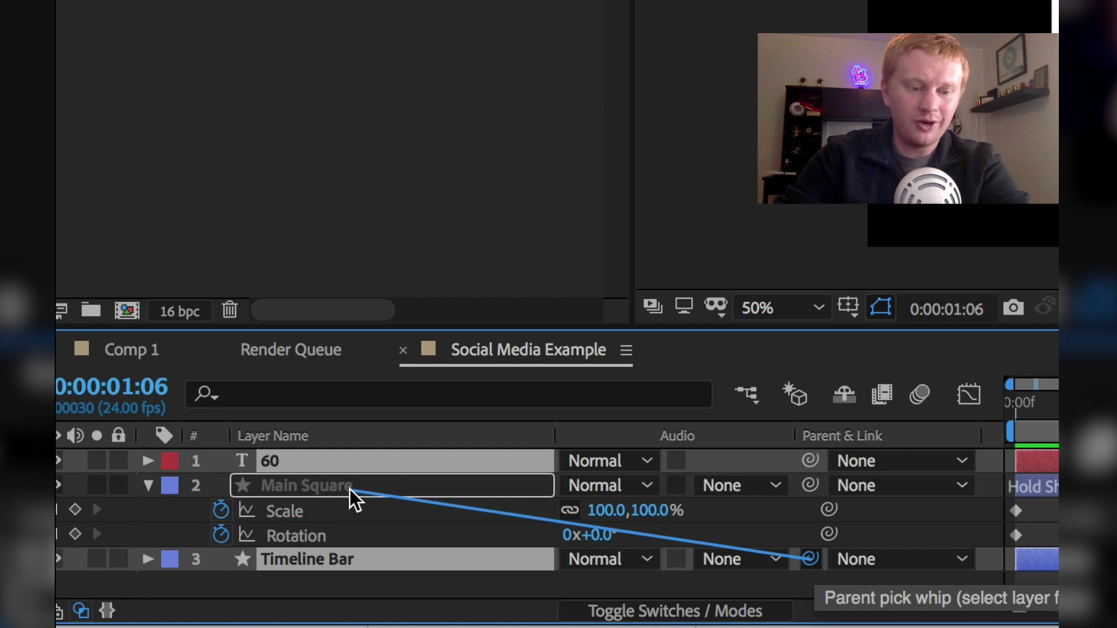
pyautogui.moveTo(381, 494); pyautogui.dragTo(377, 493)
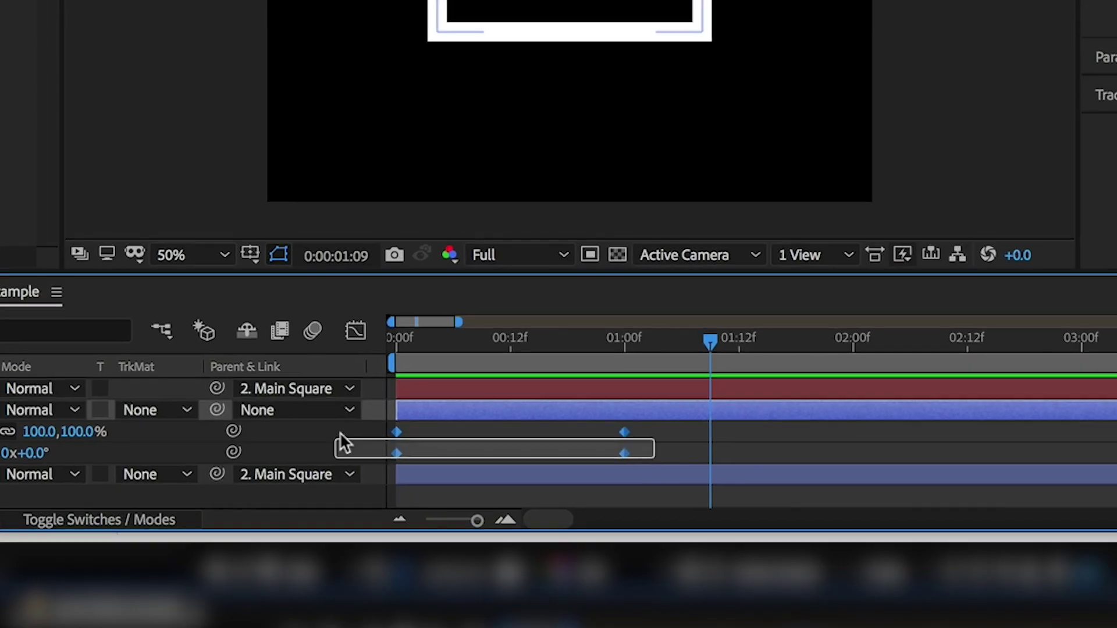
# Apply Easy Ease (F9) to Main Square's scale and rotation keyframes and preview the pop-in.
pyautogui.press('F9')
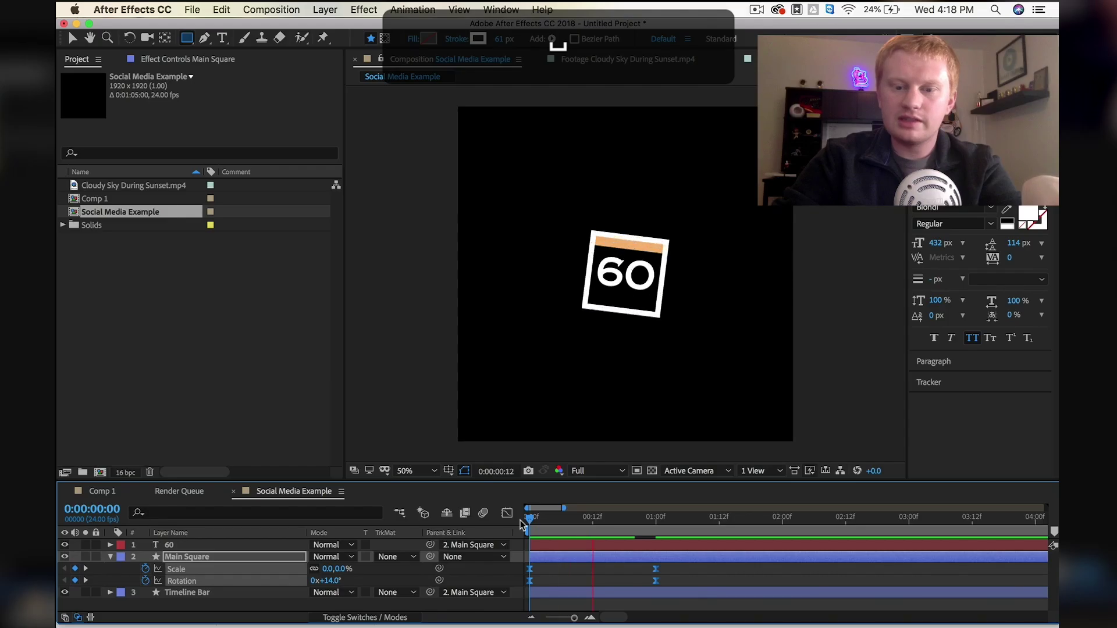
pyautogui.press('space')
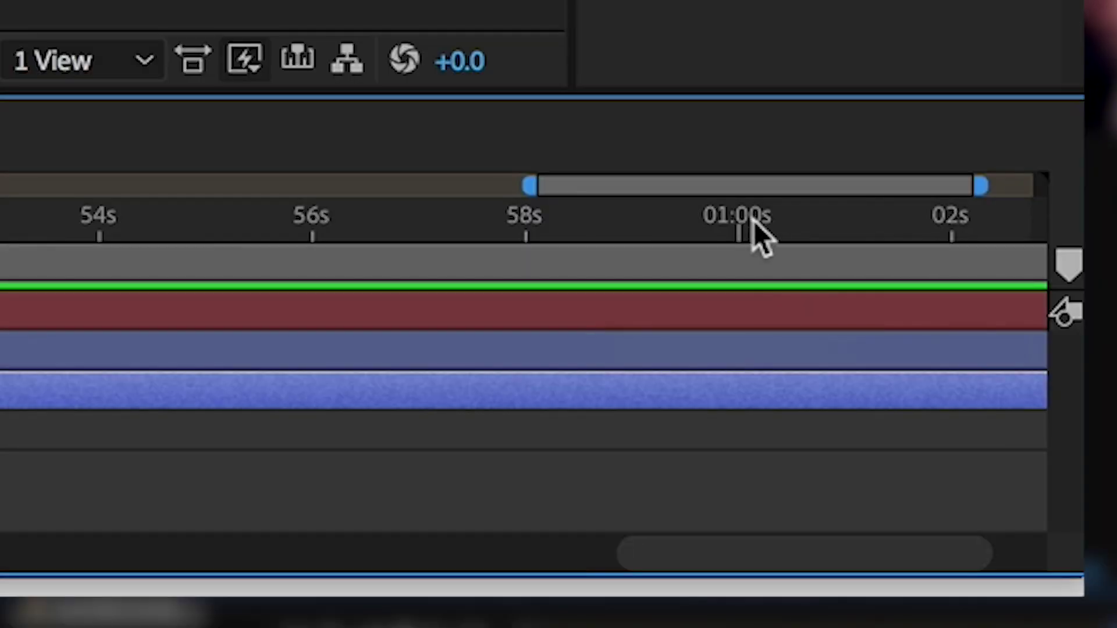
# Keyframe Timeline Bar's horizontal scale from 0% at the start to 100% at one minute.
pyautogui.click(741, 222)
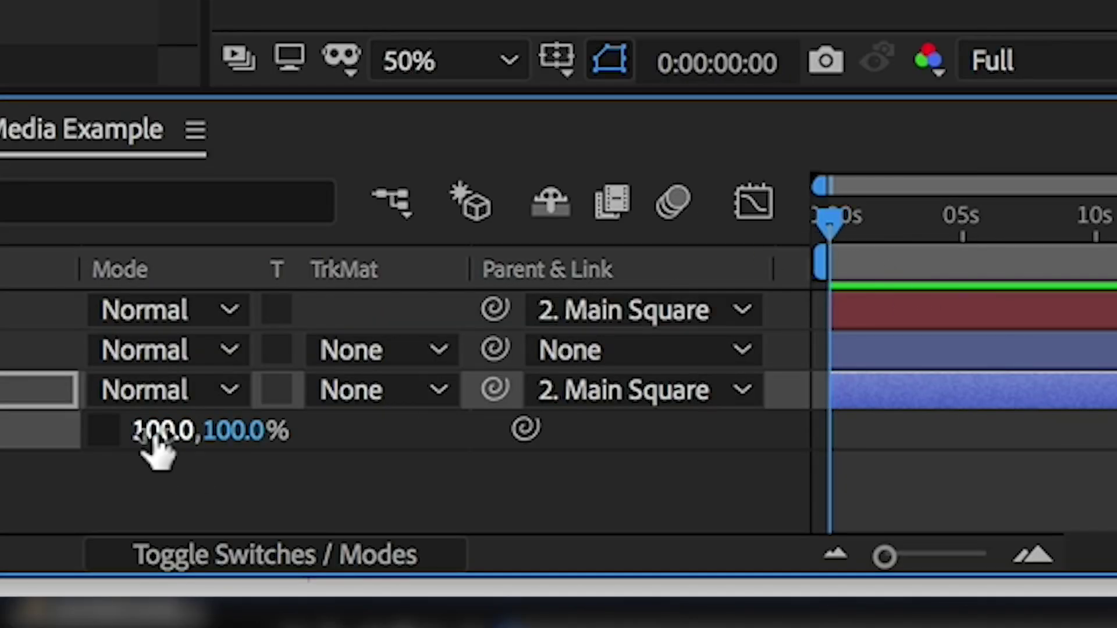
pyautogui.write('0')
pyautogui.press('Return')
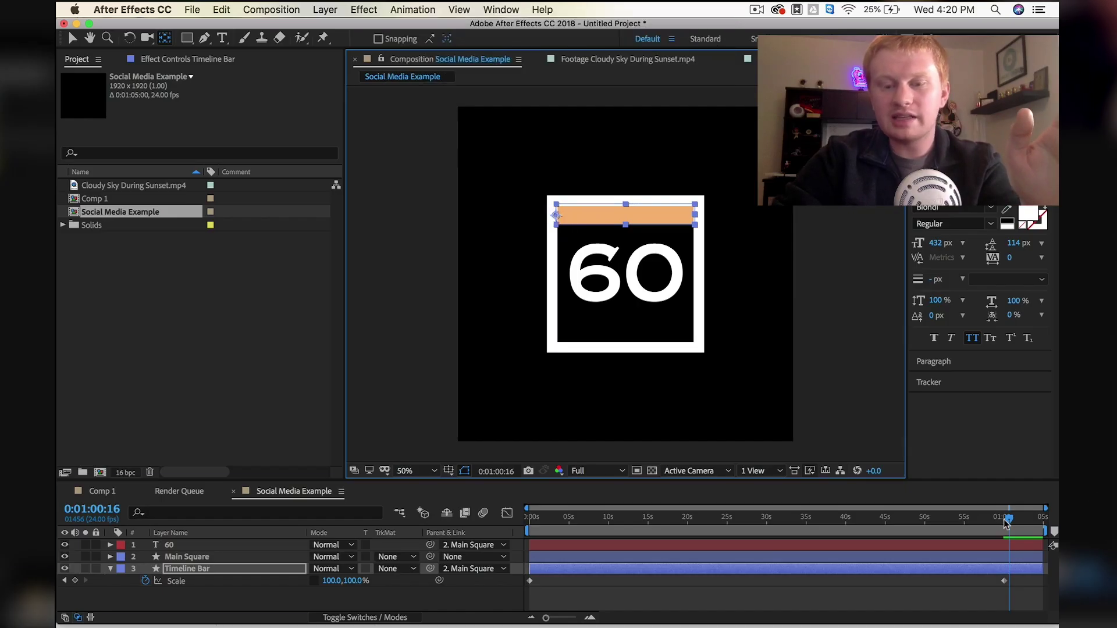
pyautogui.moveTo(1006, 519); pyautogui.dragTo(578, 520)
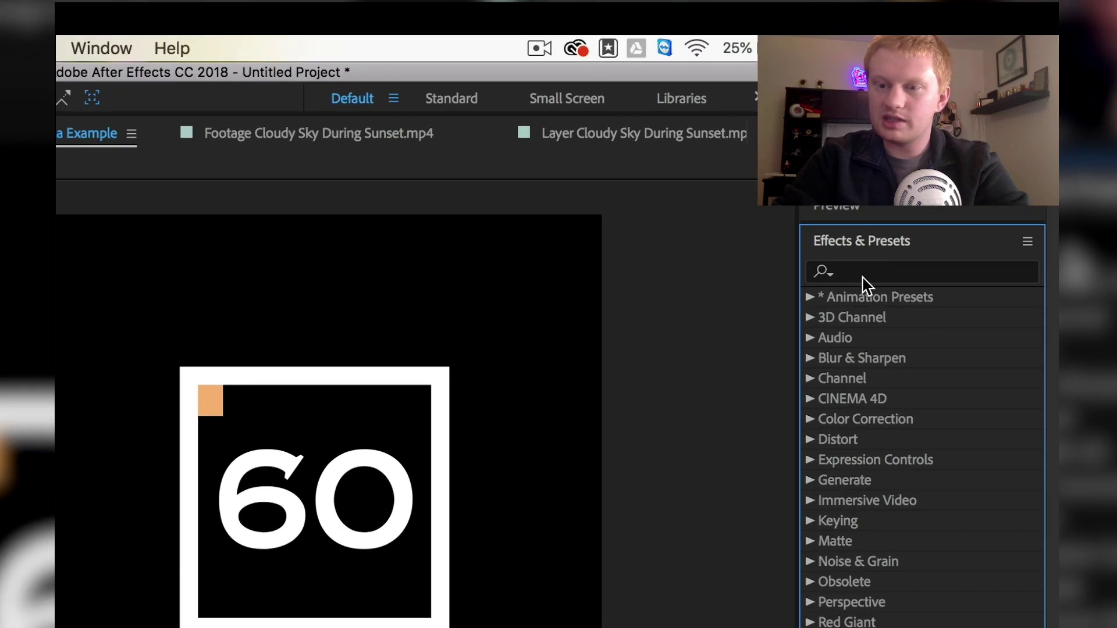
# Apply a Slider Control effect to the 60 text layer.
pyautogui.click(863, 273)
pyautogui.write('slider')
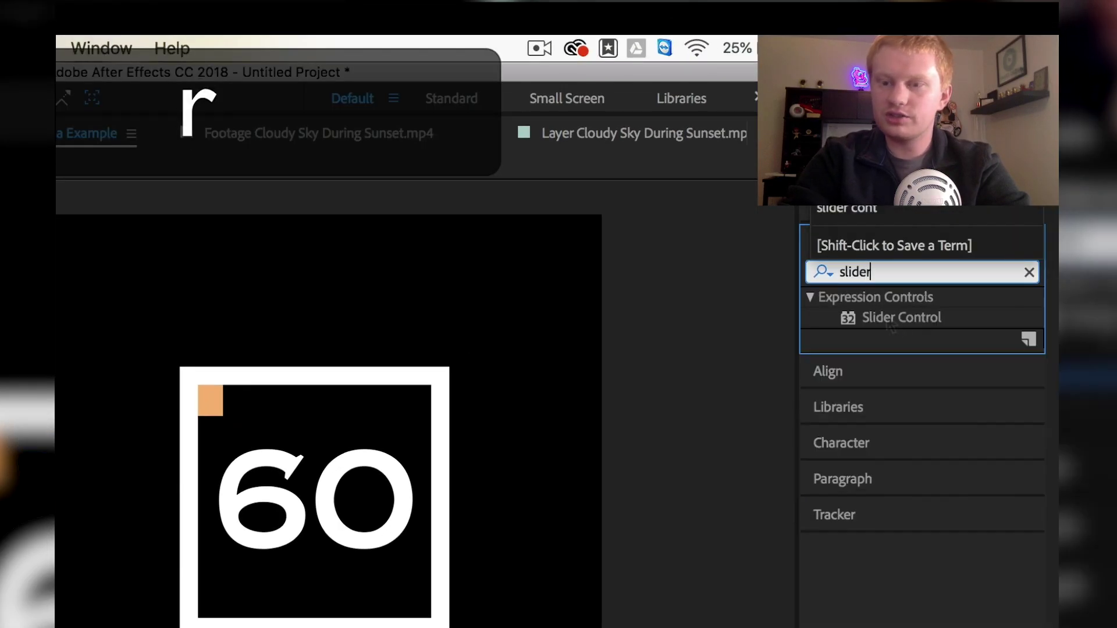
pyautogui.moveTo(899, 317); pyautogui.dragTo(254, 511)
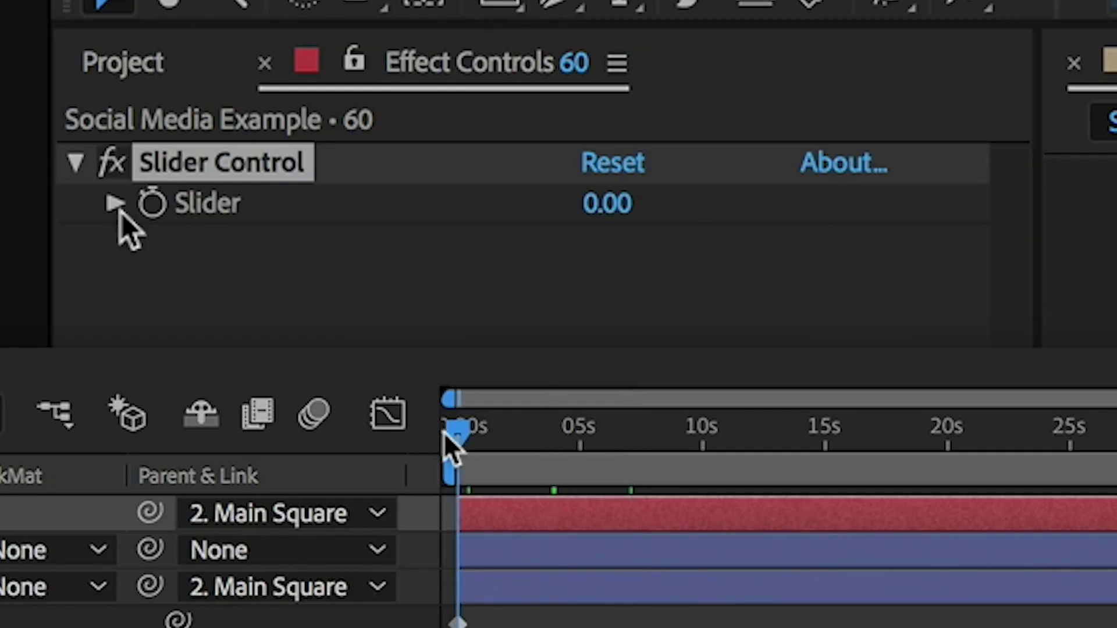
# Keyframe the slider value at 60 and 0 across the minute.
pyautogui.click(151, 203)
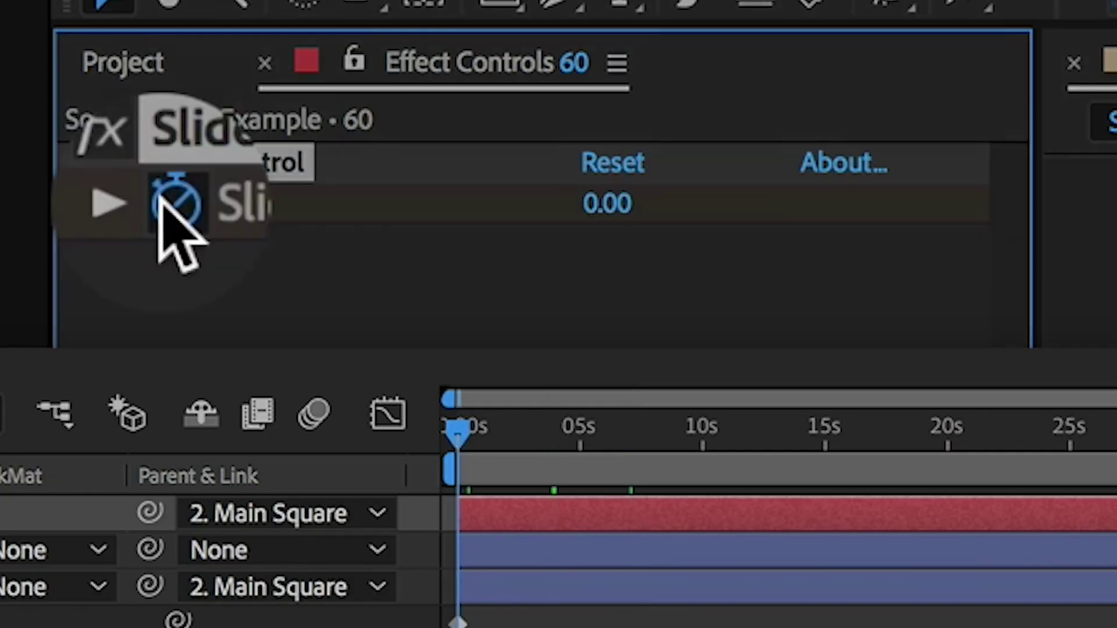
pyautogui.click(607, 203)
pyautogui.write('60')
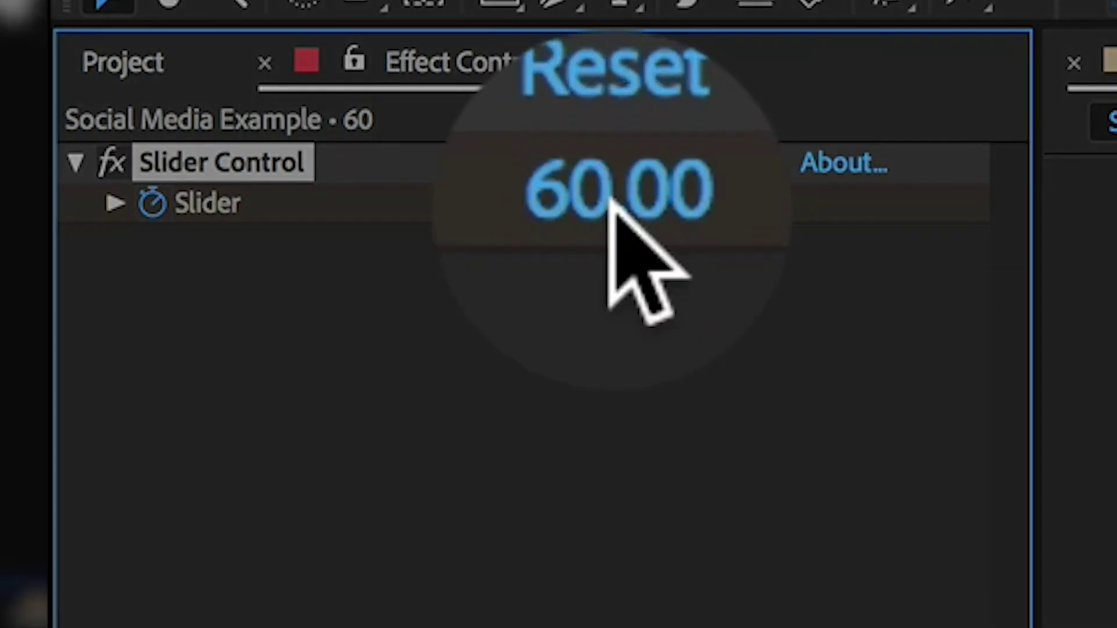
pyautogui.click(613, 203)
pyautogui.write('0')
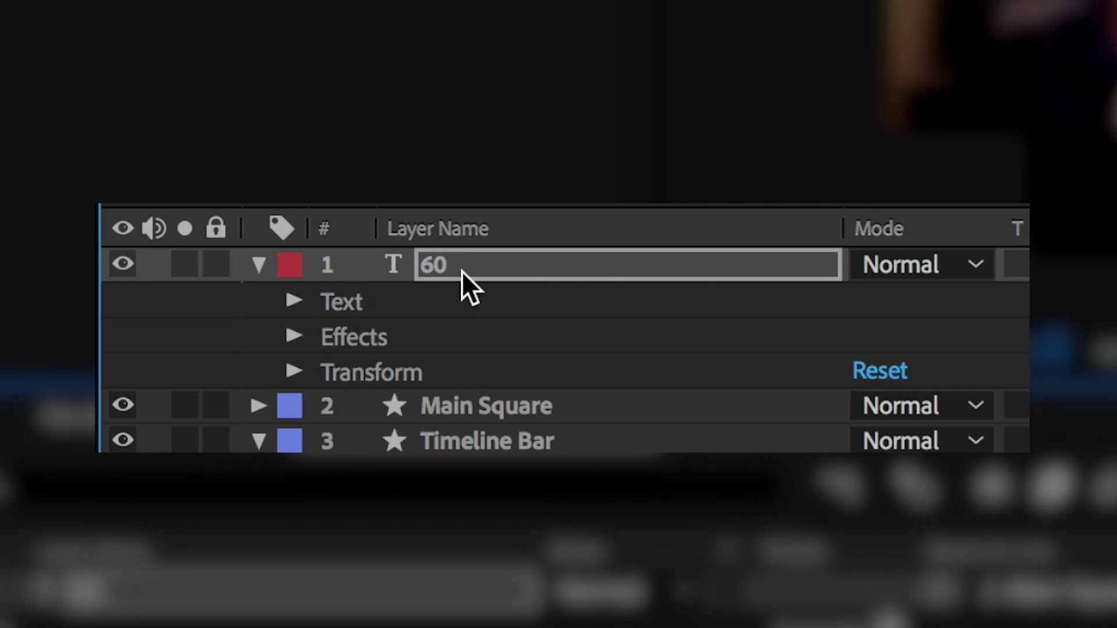
# Pick-whip the 60 layer's Source Text expression to the Slider Control, then scrub to preview the numbers.
pyautogui.click(294, 301)
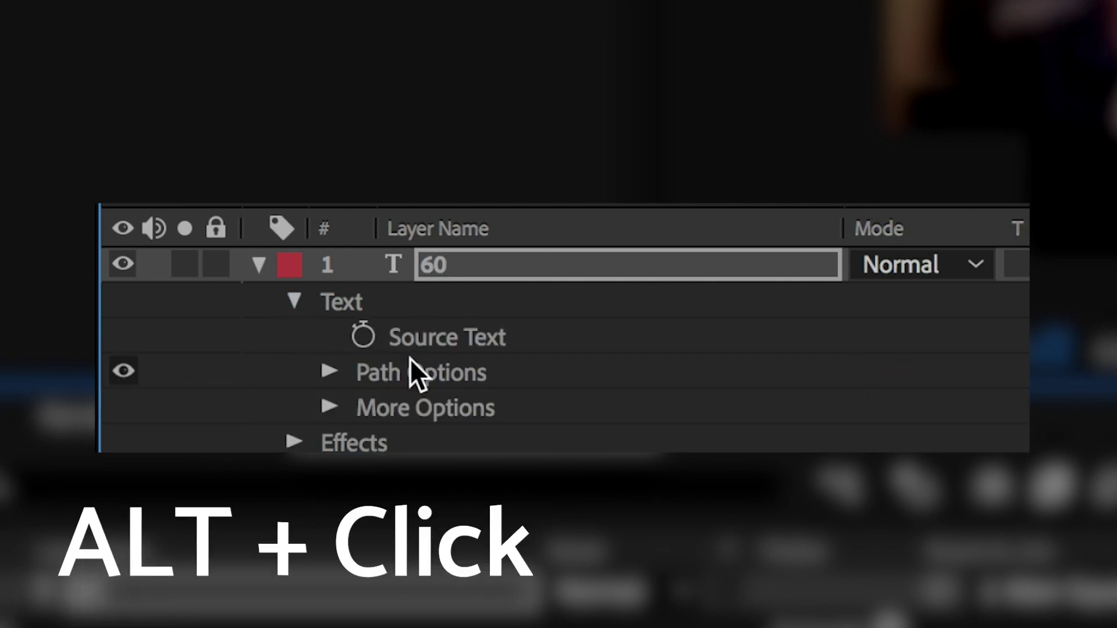
pyautogui.keyDown('alt'); pyautogui.click(362, 337); pyautogui.keyUp('alt')
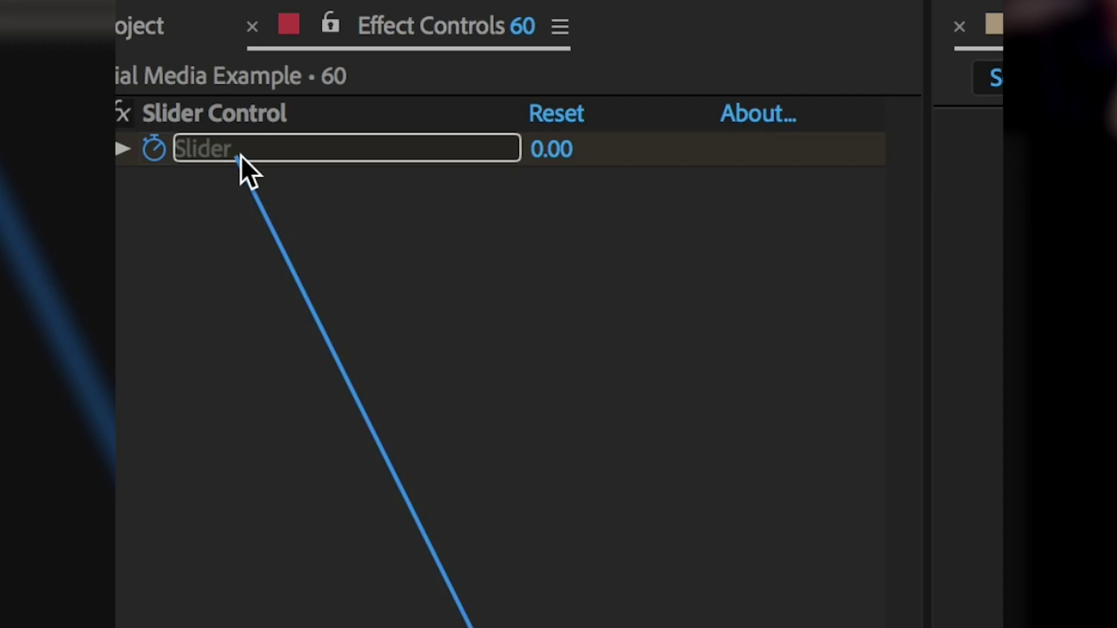
pyautogui.moveTo(241, 155)
pyautogui.mouseDown()
pyautogui.moveTo(253, 149)
pyautogui.moveTo(203, 113)
pyautogui.moveTo(246, 146)
pyautogui.mouseUp()
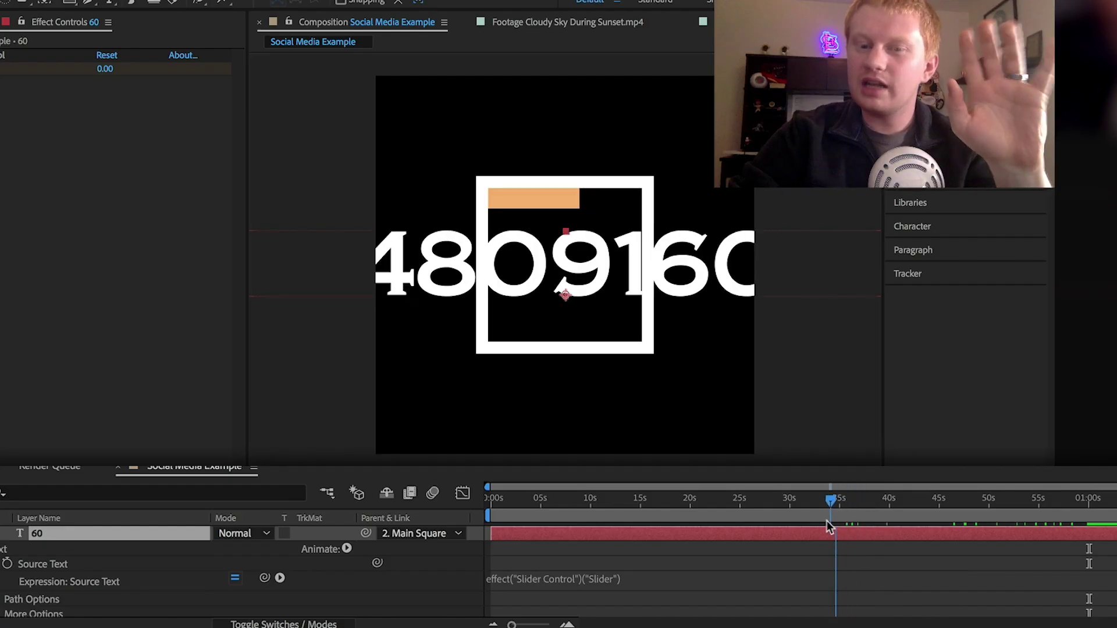
pyautogui.moveTo(830, 522); pyautogui.dragTo(469, 522)
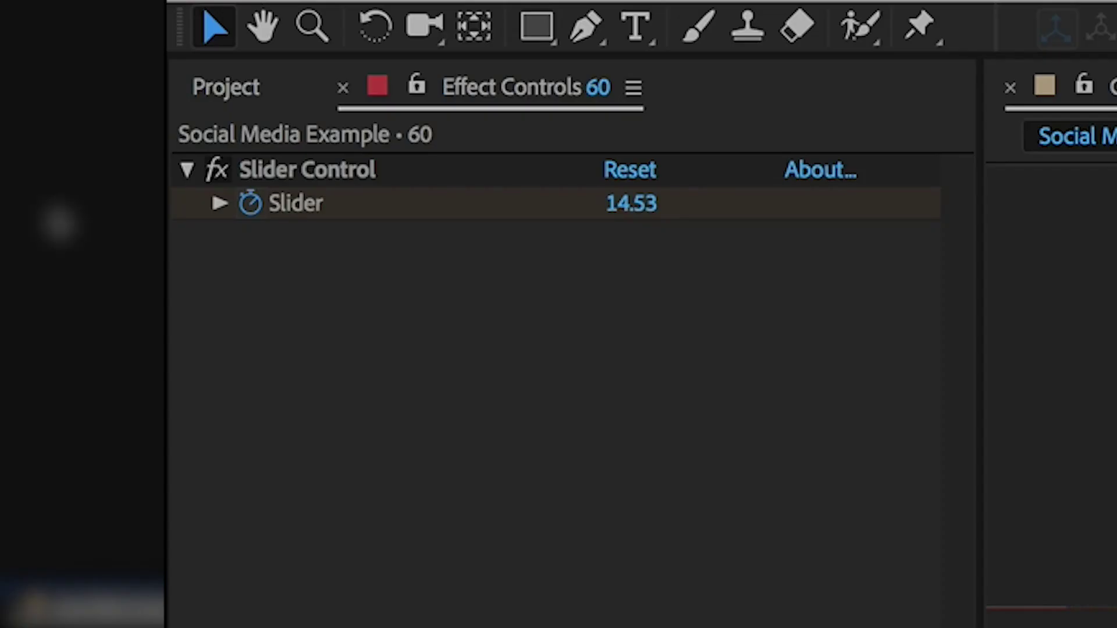
# Give the slider a Math.round(value); expression and scrub to confirm whole-number countdown values.
pyautogui.keyDown('alt'); pyautogui.click(251, 204); pyautogui.keyUp('alt')
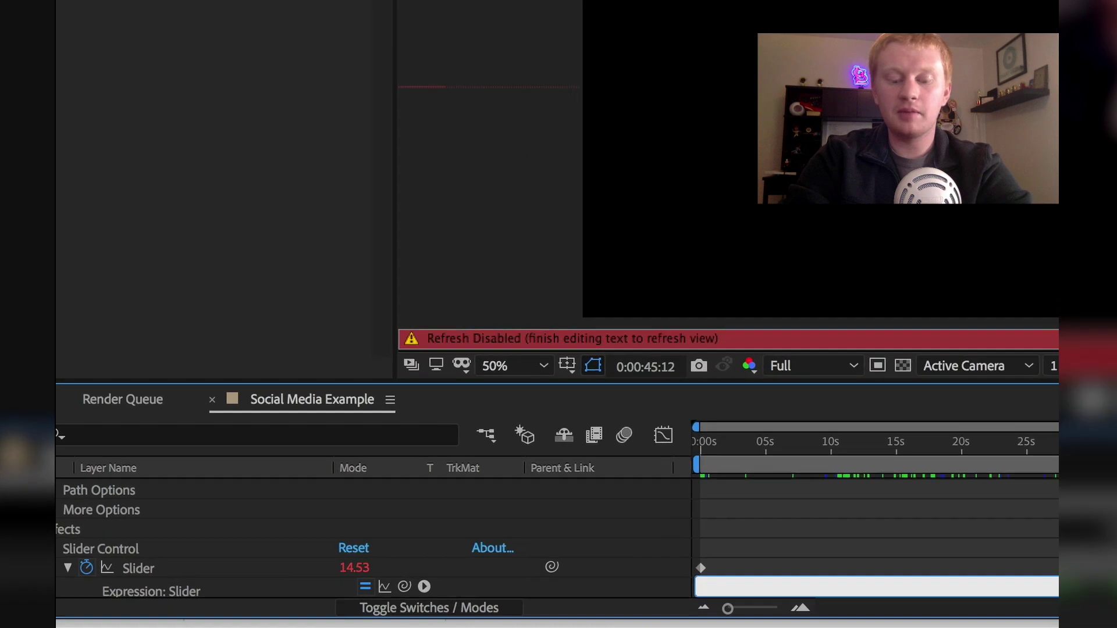
pyautogui.write('Math.round(value')
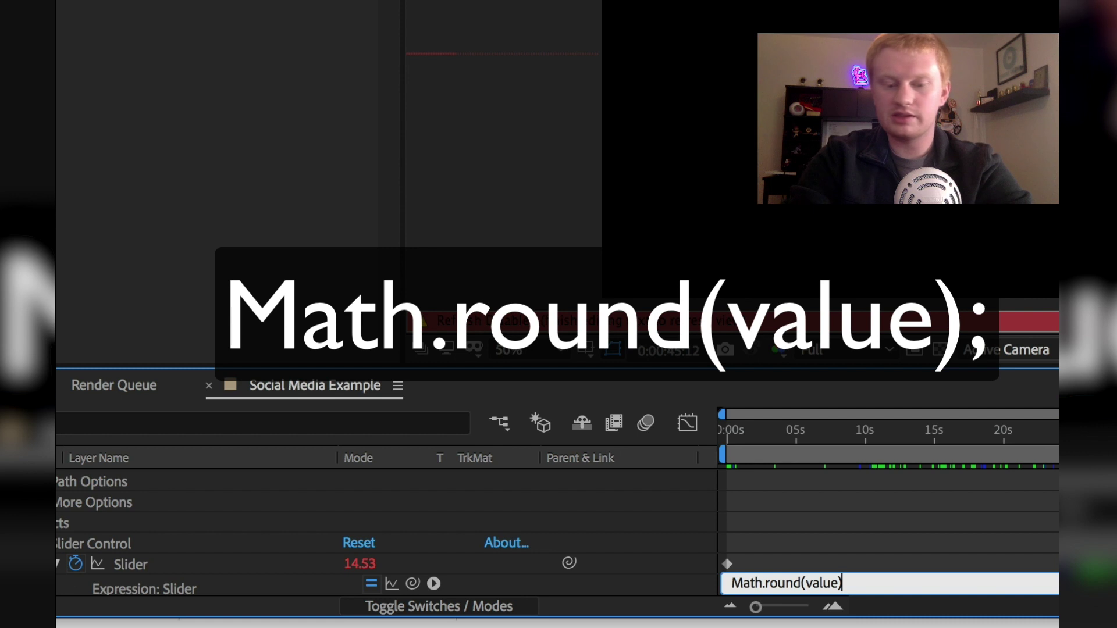
pyautogui.write(');')
pyautogui.click(942, 434)
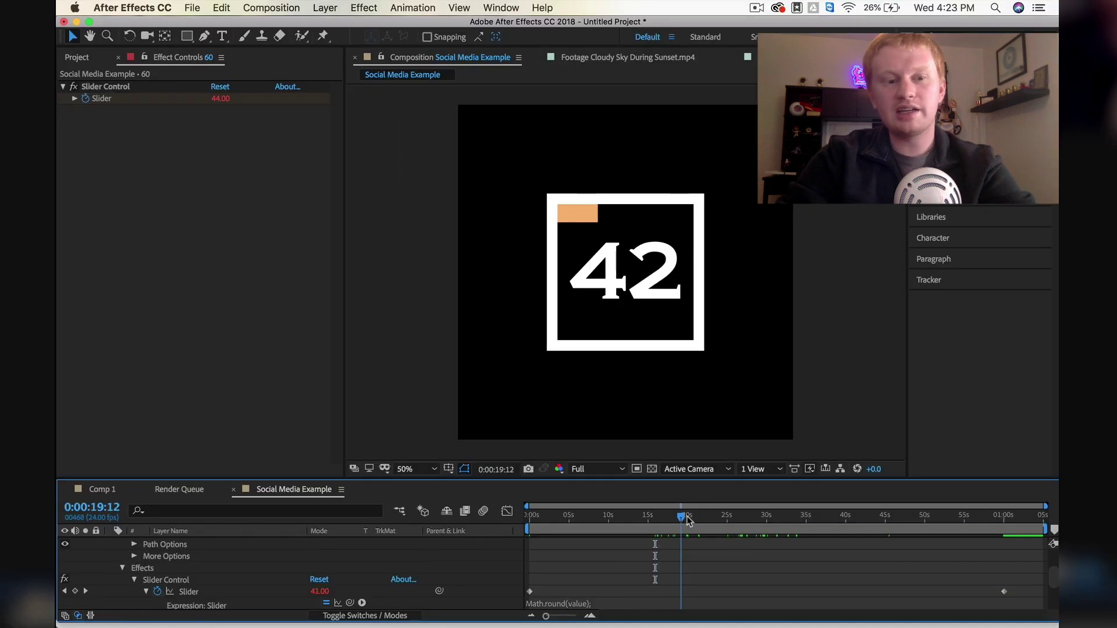
pyautogui.moveTo(686, 519); pyautogui.dragTo(570, 522)
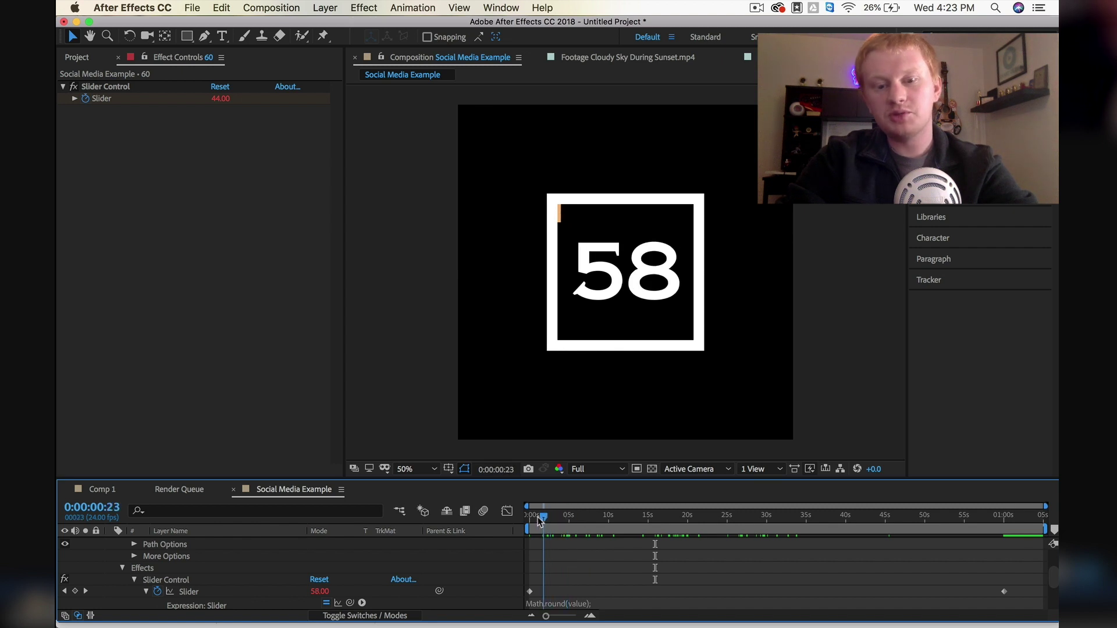
pyautogui.moveTo(539, 520); pyautogui.dragTo(529, 520)
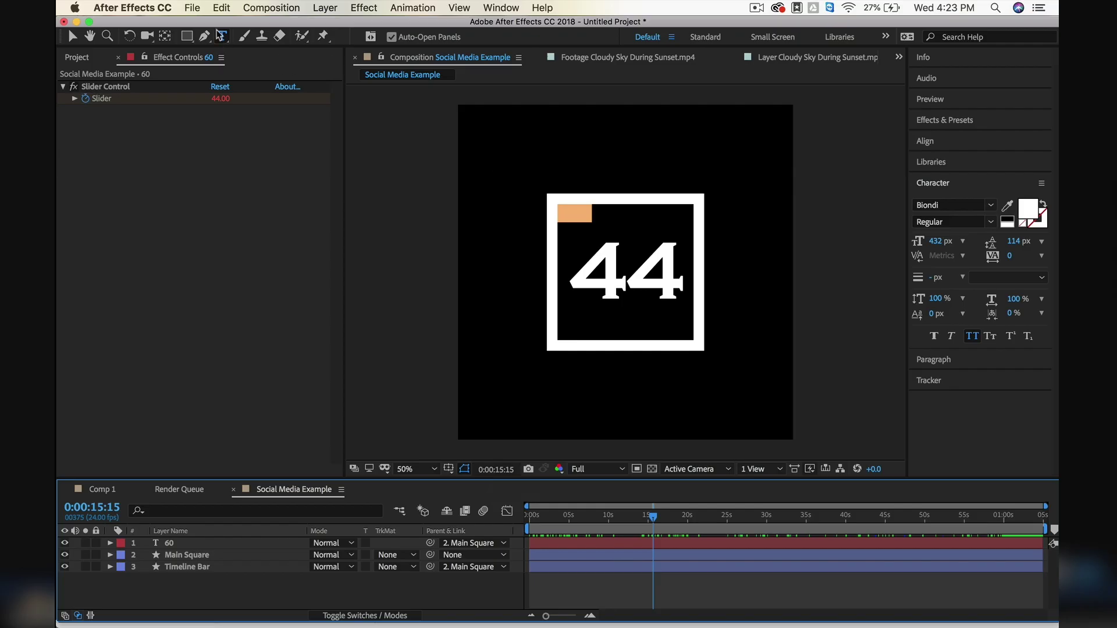
# Create a text layer reading "Let's take a minute" and reduce its font size.
pyautogui.click(597, 153)
pyautogui.write("Let's take a minute")
pyautogui.press('super+a')
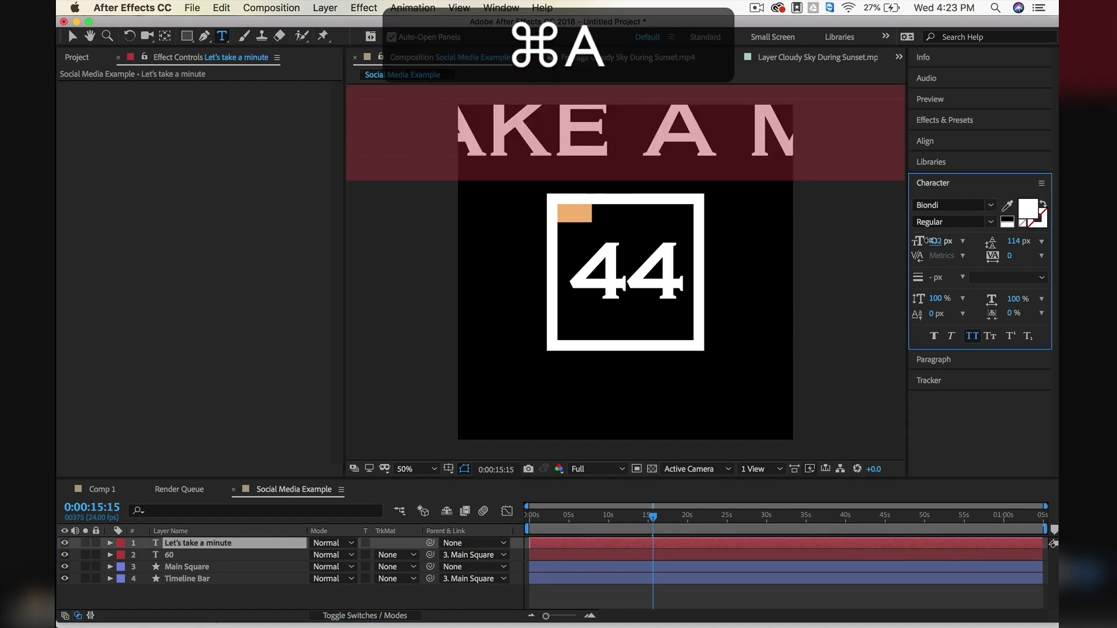
pyautogui.moveTo(934, 241); pyautogui.dragTo(700, 227)
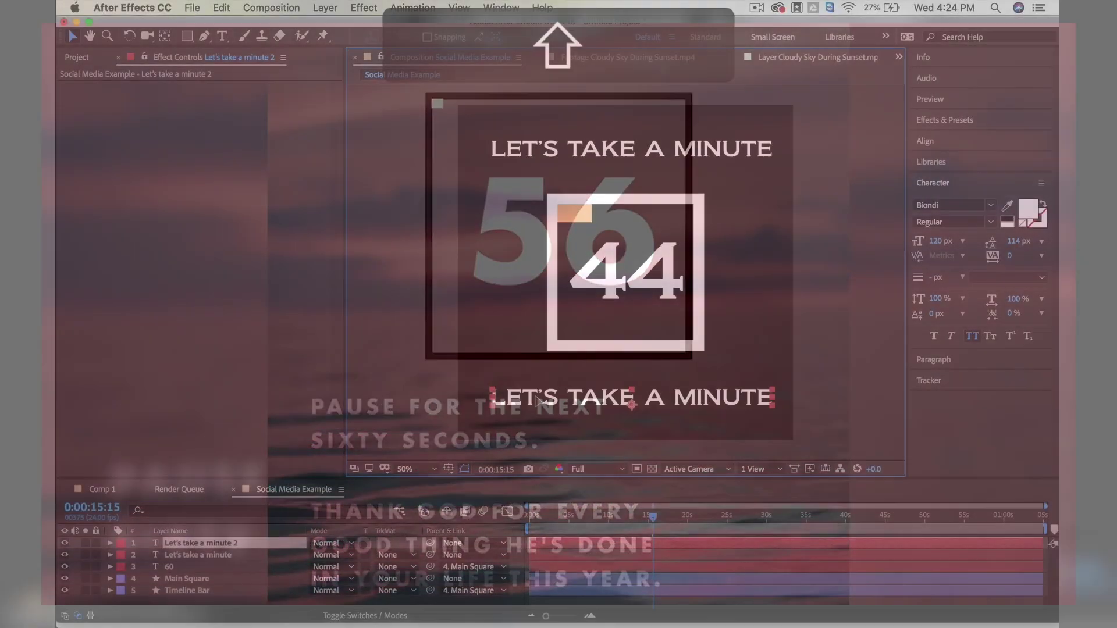
# Retype the duplicated caption as "to thank God for" with a line break after it.
pyautogui.doubleClick(538, 394)
pyautogui.write('to thank God for')
pyautogui.press('Return')
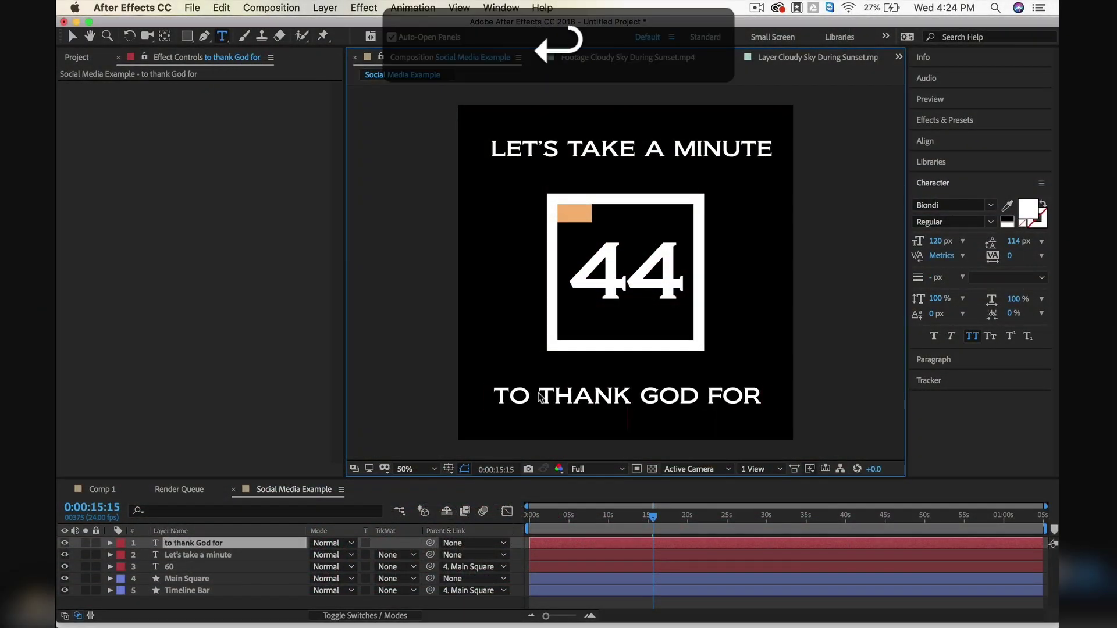
# Finish the caption with "our fa" and place Cloudy Sky During Sunset footage at the timeline's bottom.
pyautogui.write('our families')
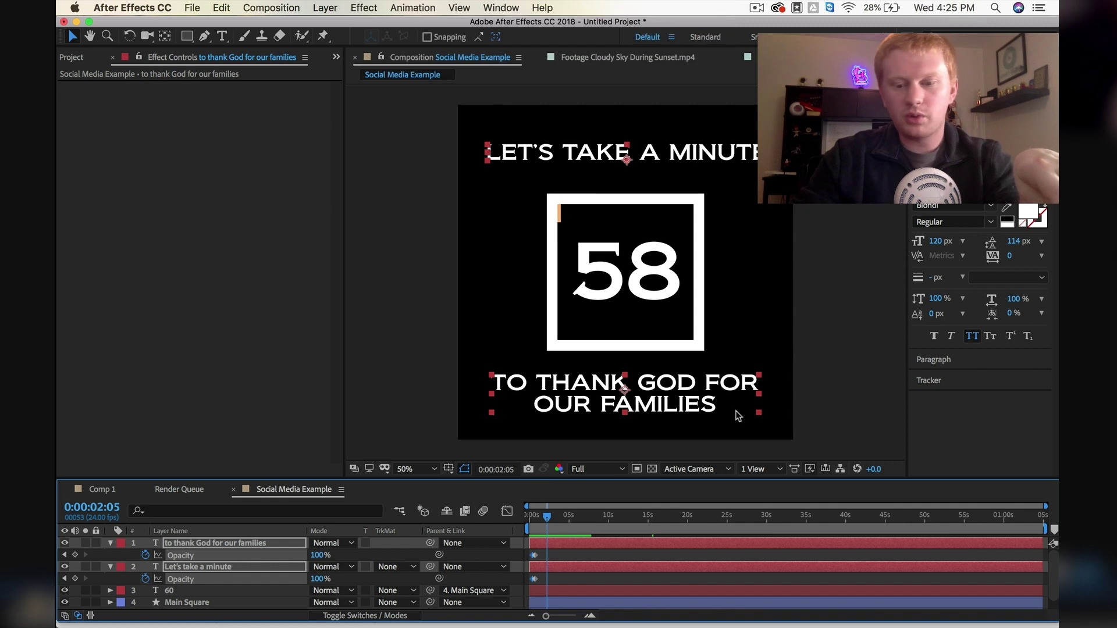
pyautogui.click(77, 57)
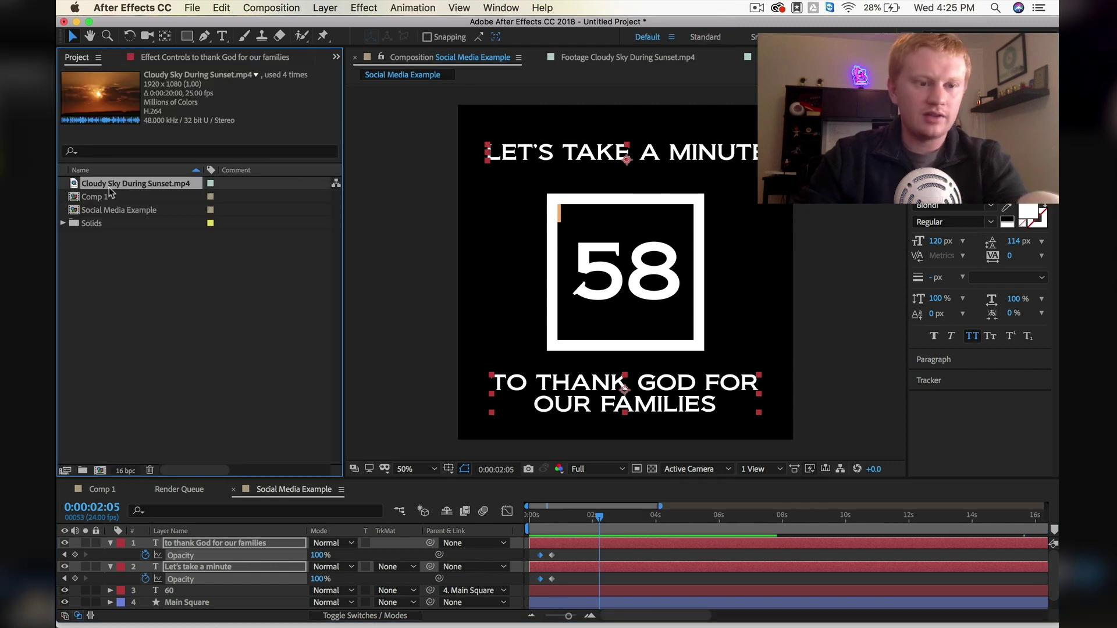
pyautogui.moveTo(135, 183); pyautogui.dragTo(201, 605)
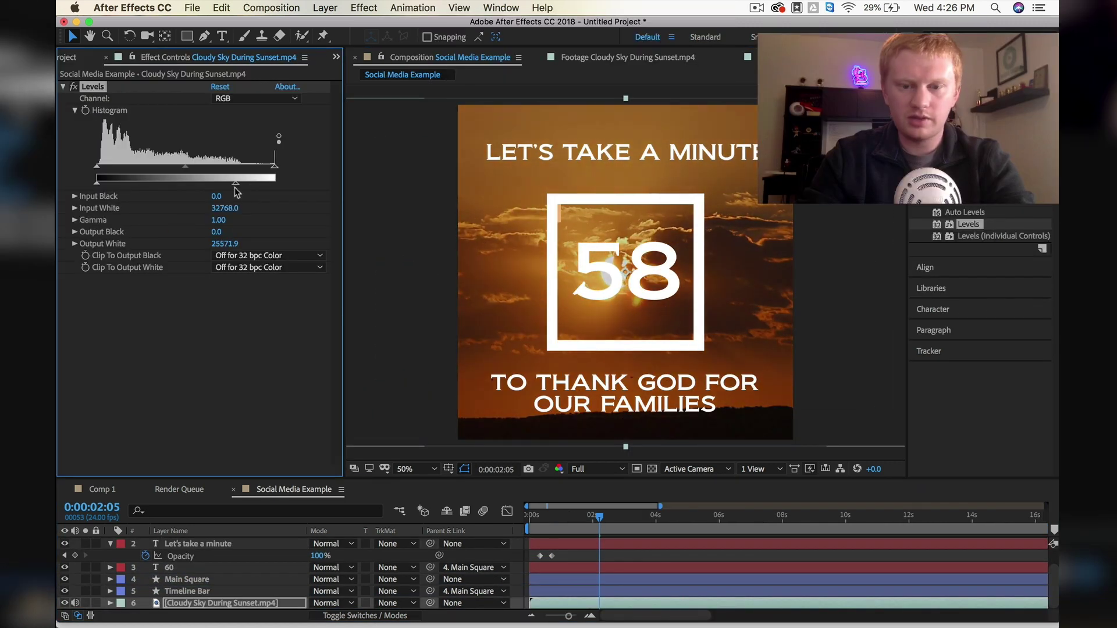